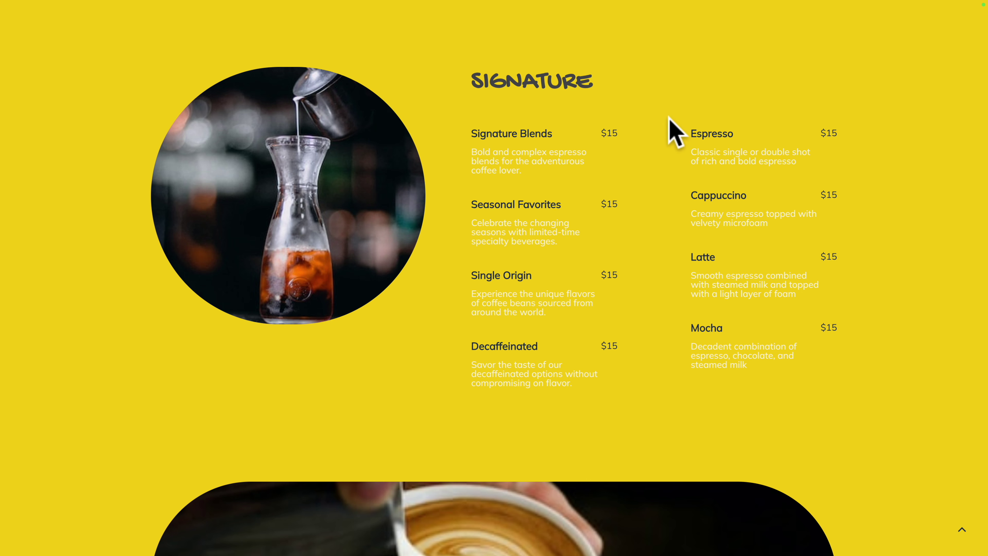
scroll(570, 228, down, 10)
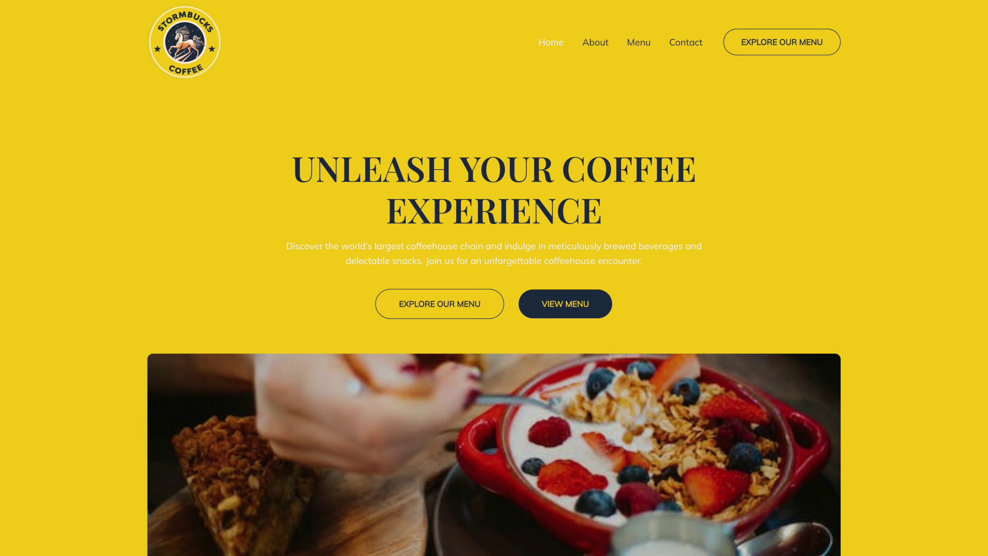
scroll(494, 278, down, 6)
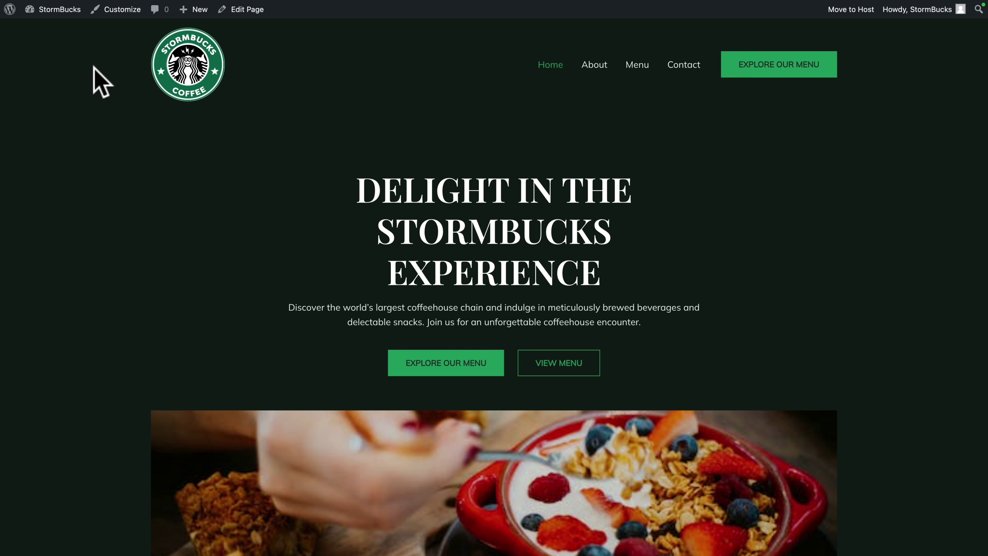
Step: Open the site customizer from the homepage and bring up the settings of the header logo
click(111, 14)
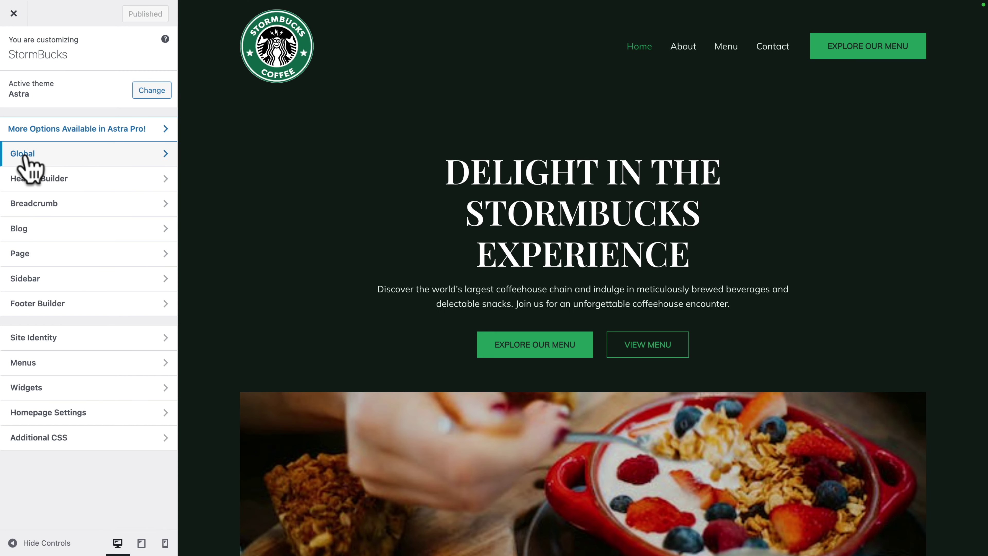
click(24, 154)
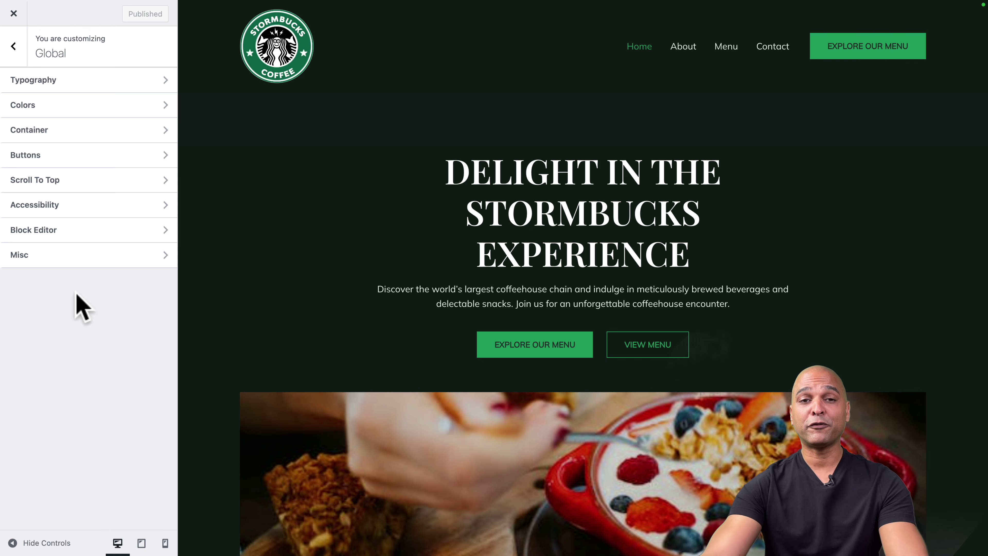
mouse_move(272, 72)
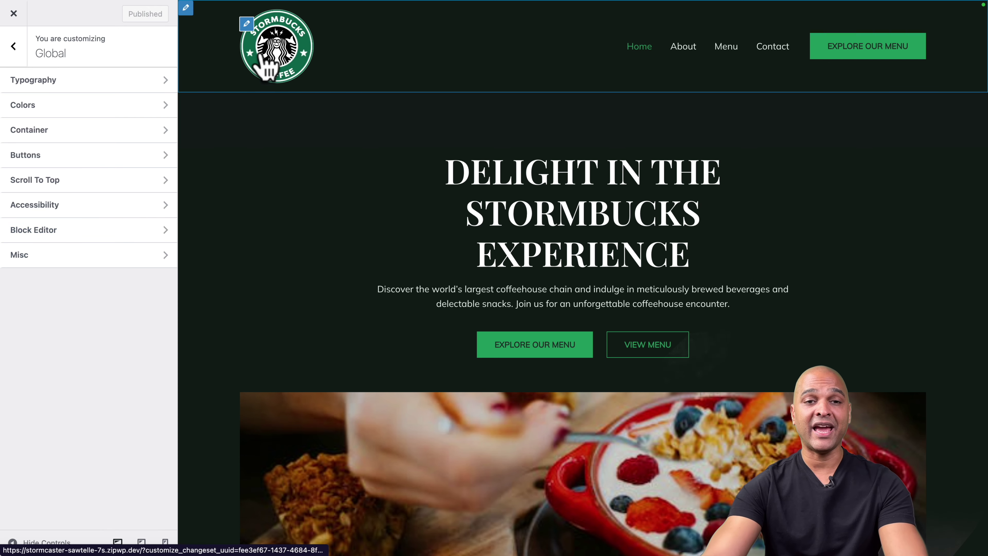
click(247, 24)
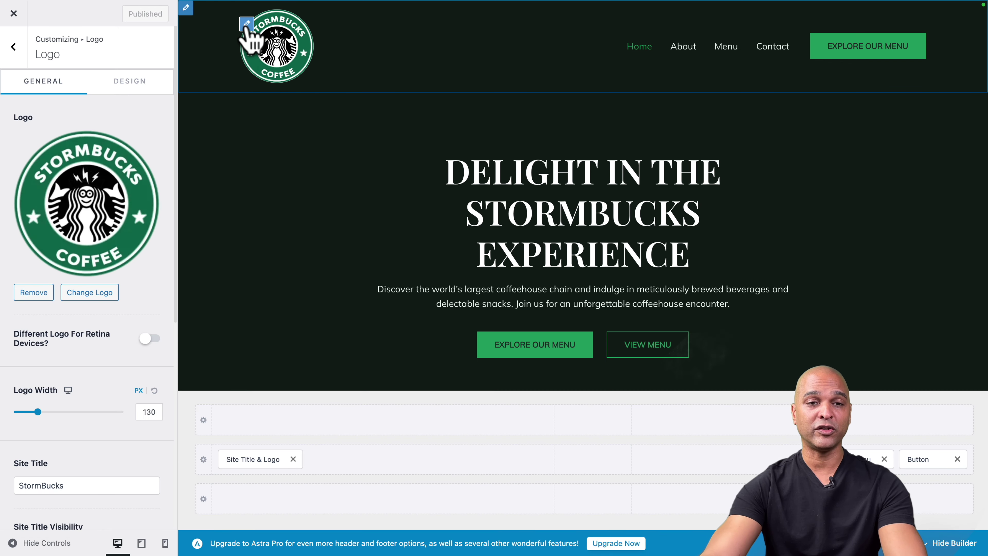
Step: Replace the header logo with an upload of logo-stormbucks-03.webp, without cropping the image
click(83, 294)
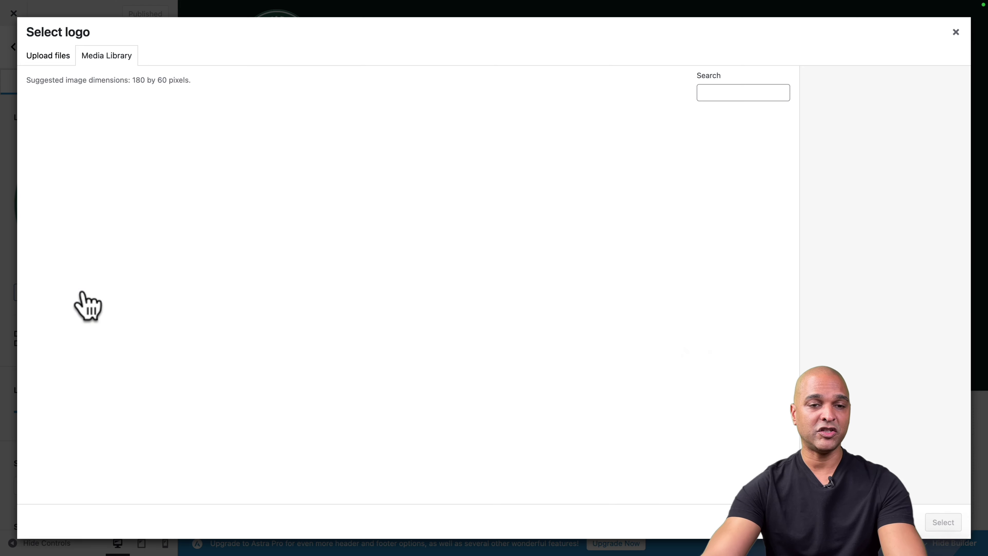
click(48, 57)
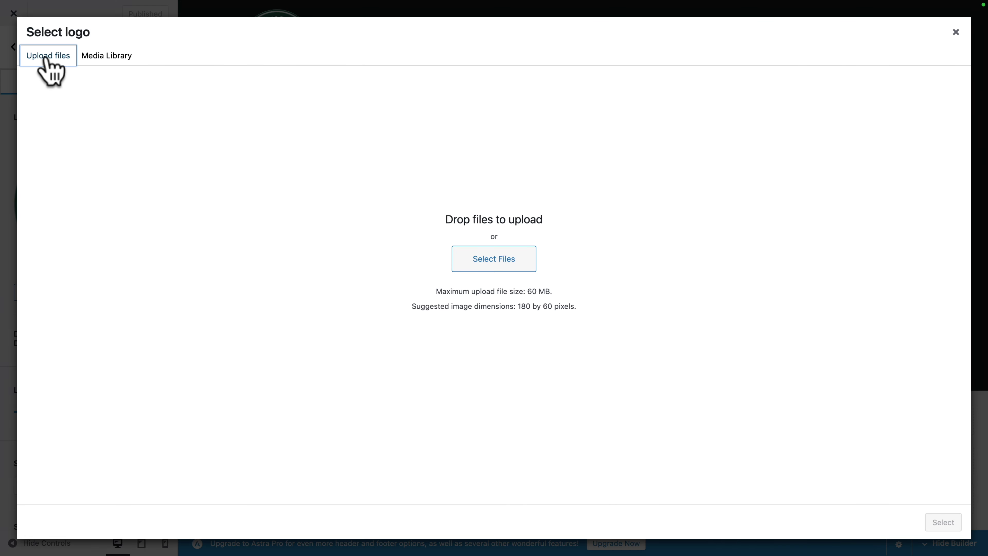
click(521, 264)
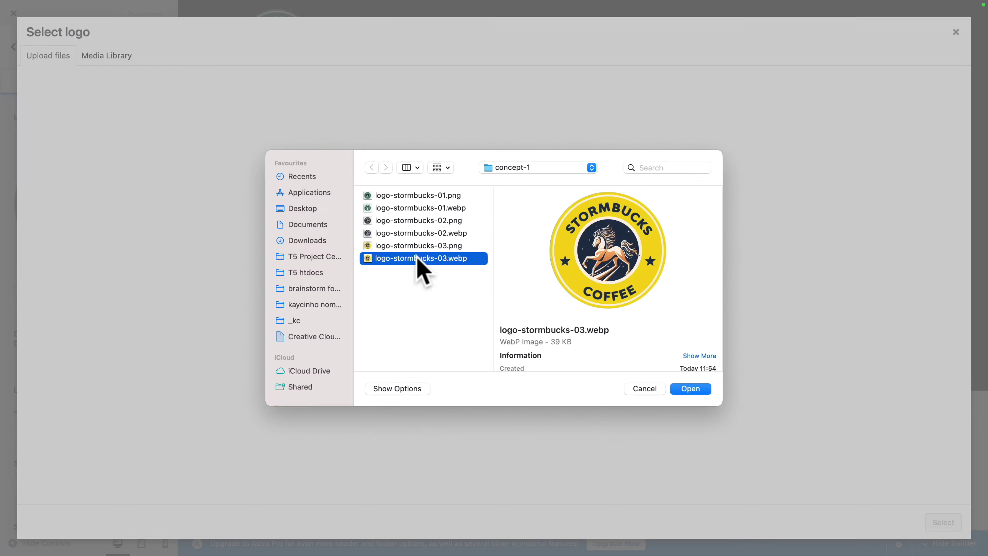
double_click(416, 257)
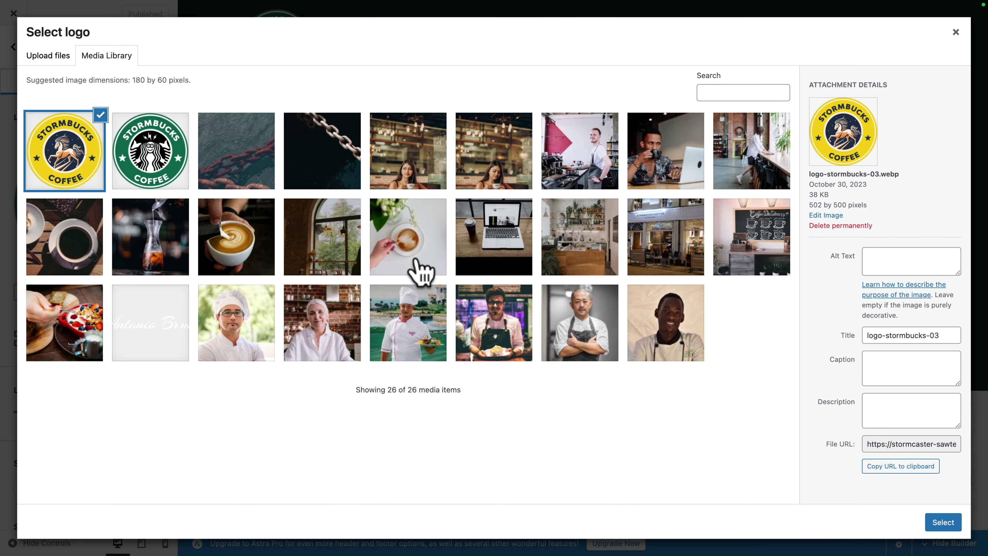
click(942, 521)
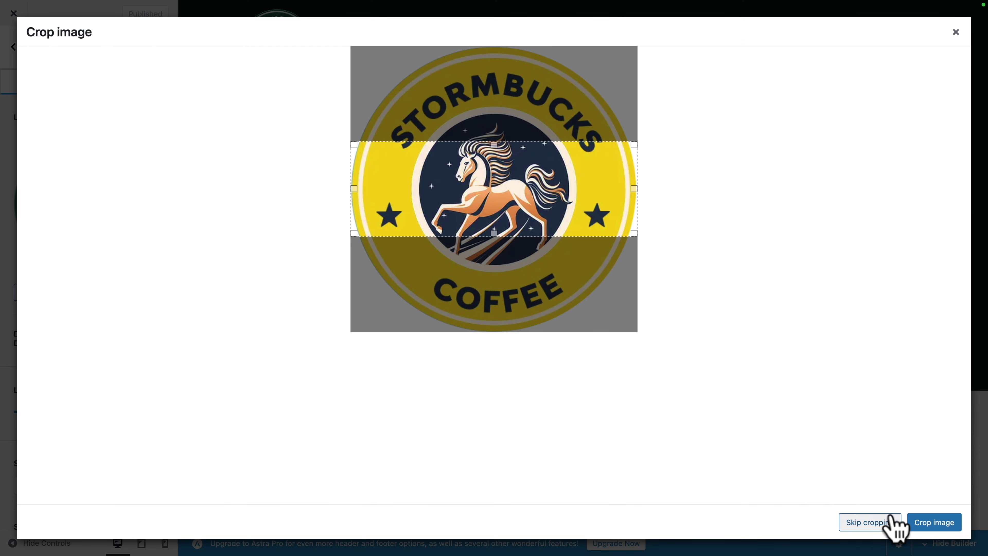
click(880, 527)
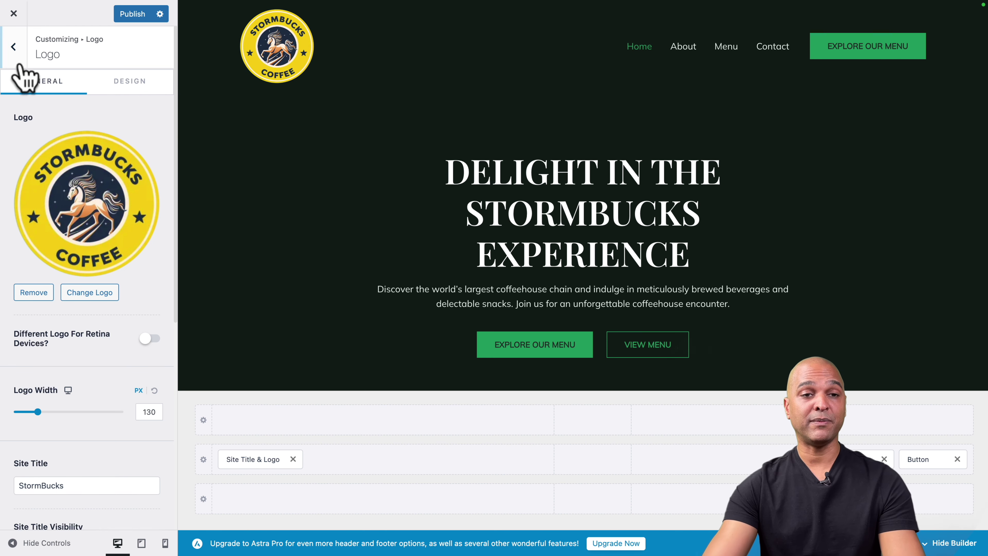
Step: Set the global content background color to the yellow of the global palette
click(13, 47)
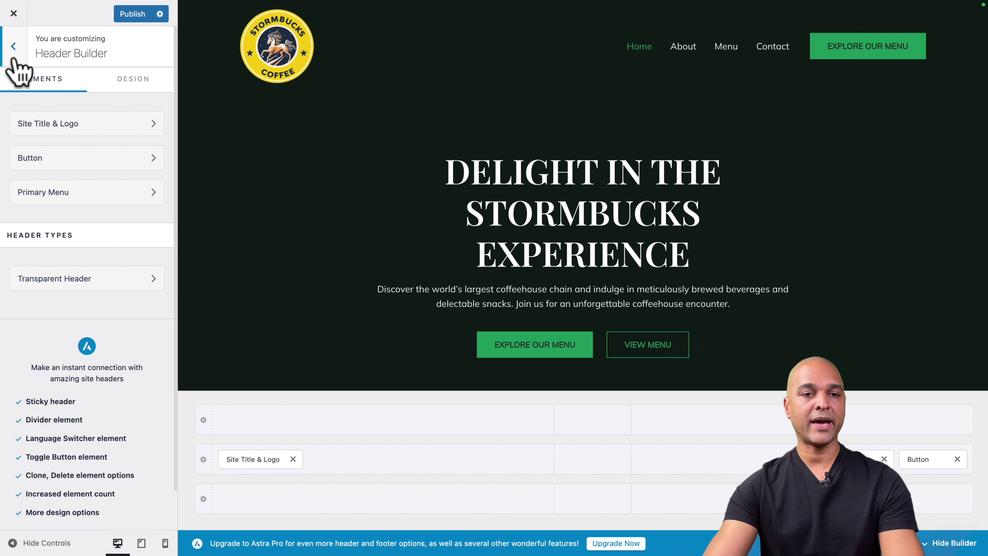
click(14, 58)
click(24, 159)
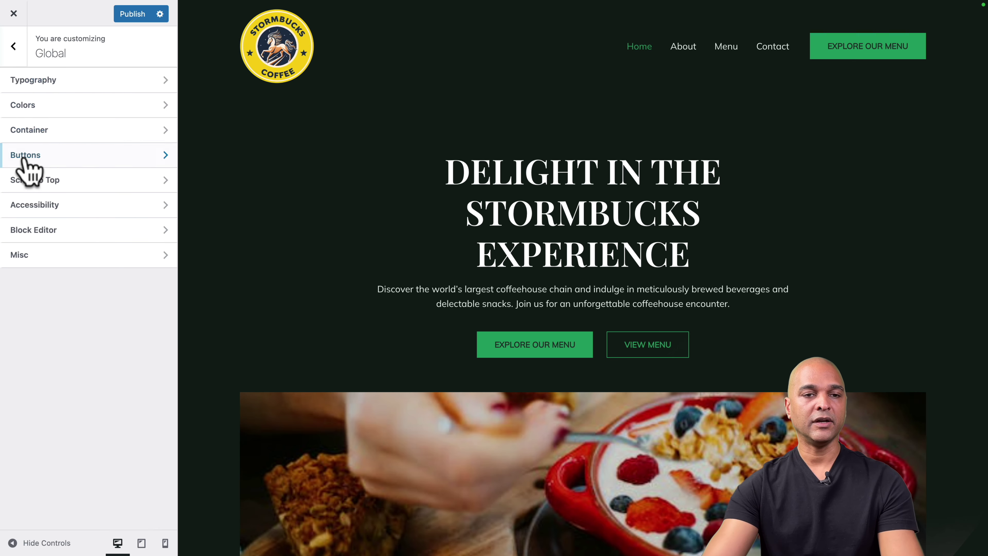
click(19, 101)
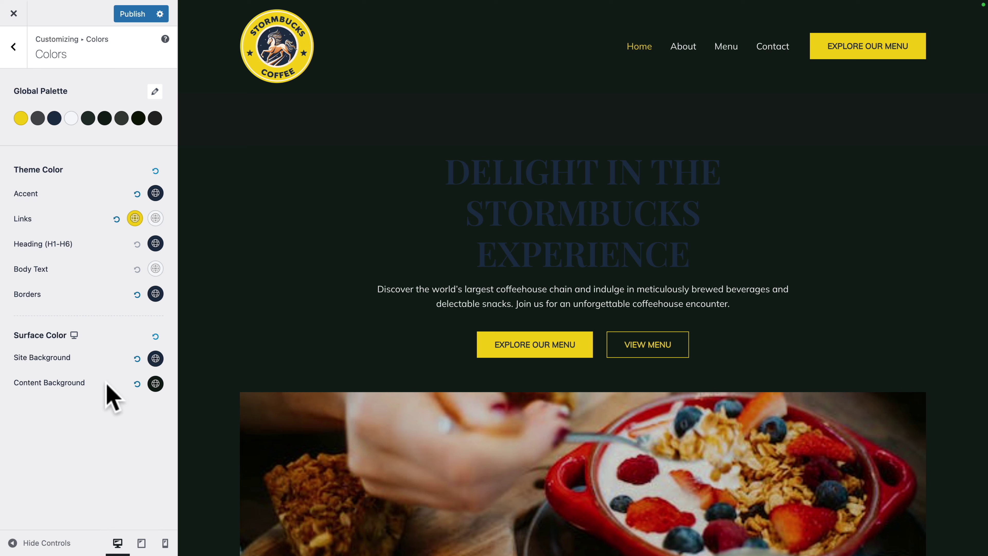
click(155, 384)
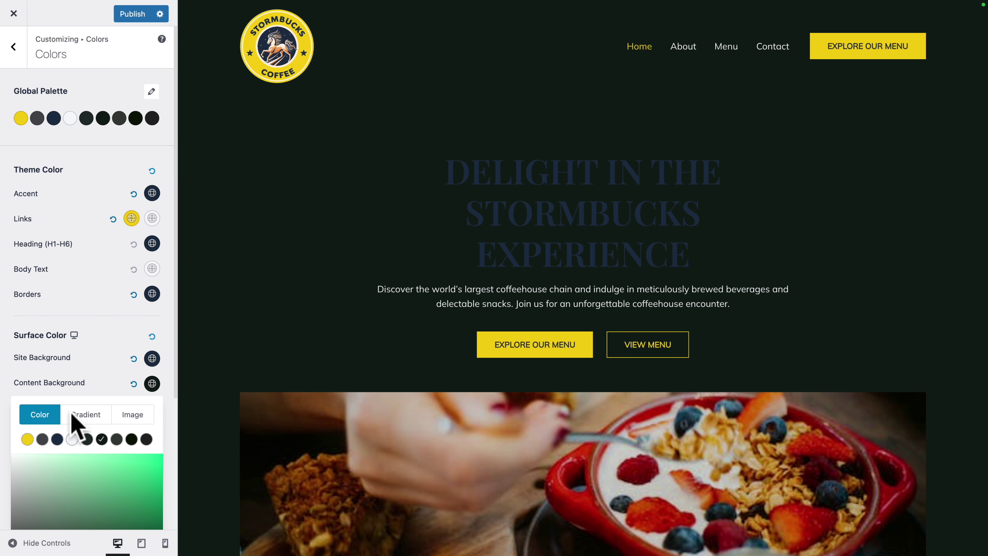
click(26, 439)
click(107, 347)
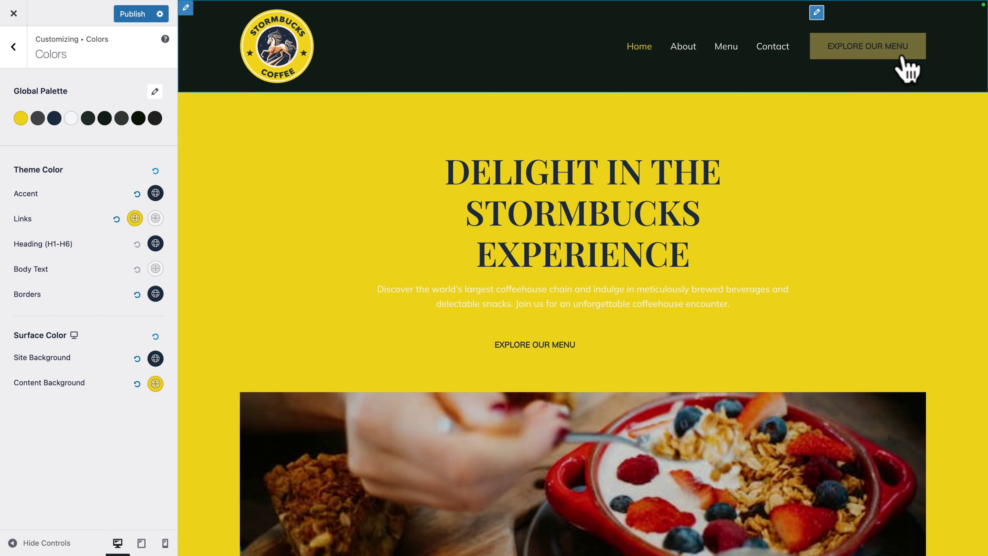
Step: Link the corner values of the header's Explore Our Menu button and set its border radius to 90 px
click(817, 15)
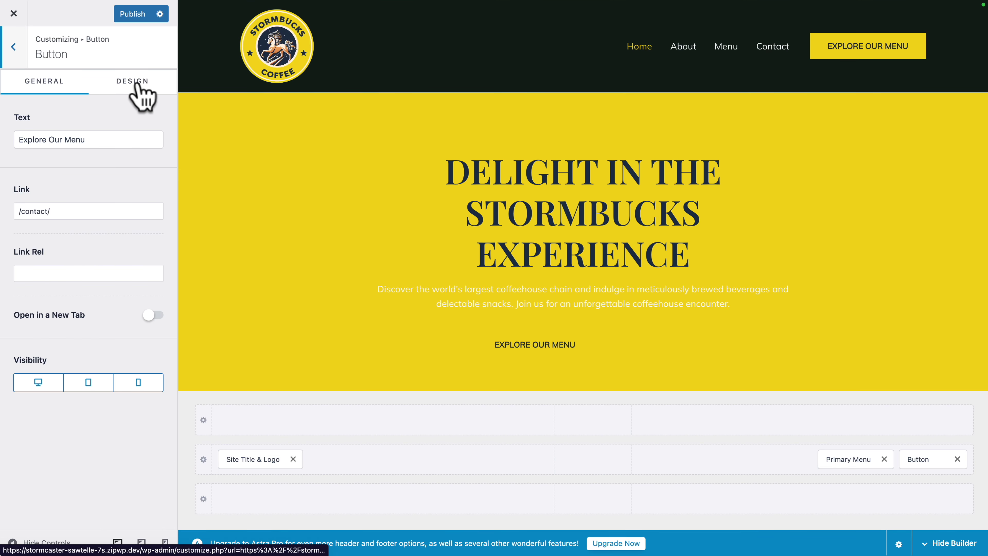
click(138, 97)
scroll(100, 243, down, 2)
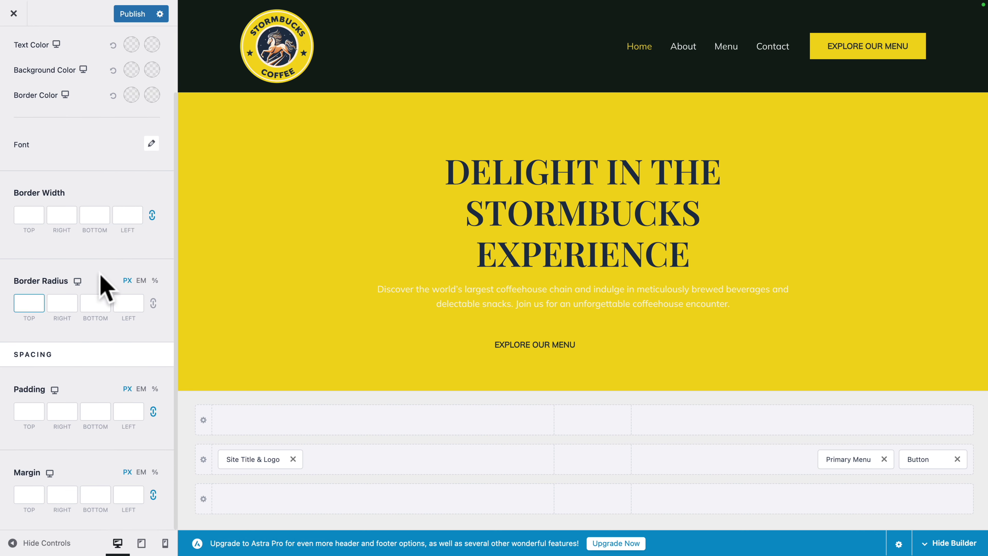
click(153, 303)
click(33, 308)
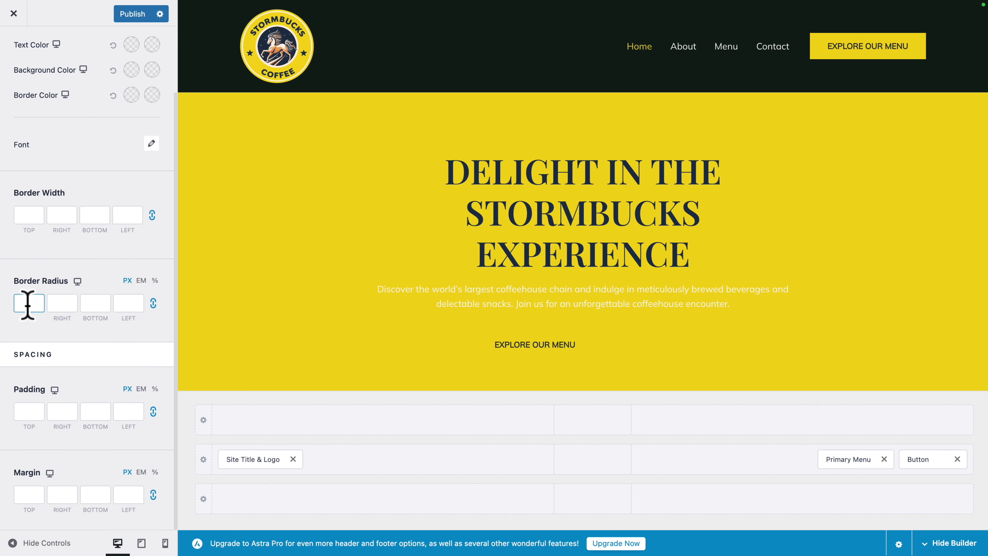
scroll(36, 128, up, 2)
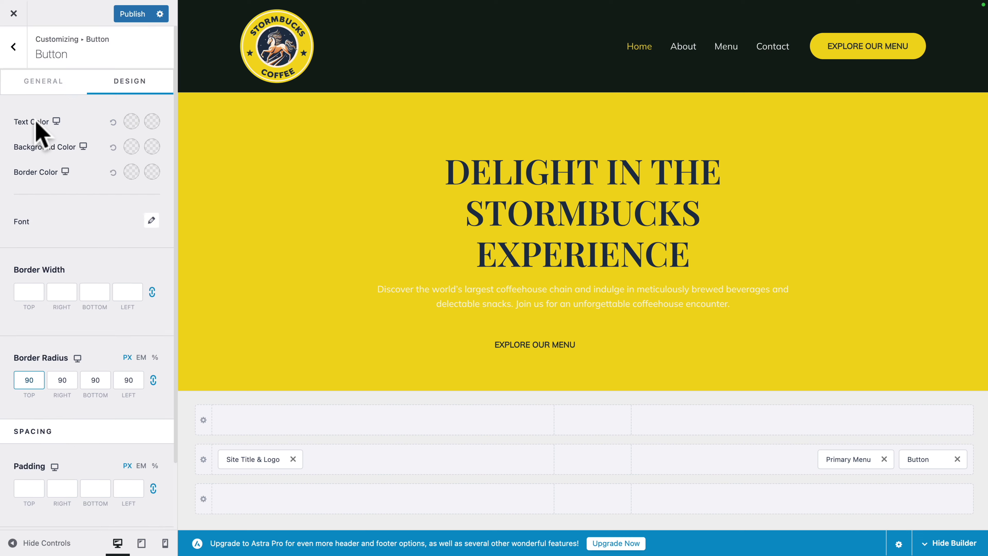
Step: Set the border radius of the global primary buttons to 90 px on all corners and check the page's buttons
click(12, 49)
click(12, 49)
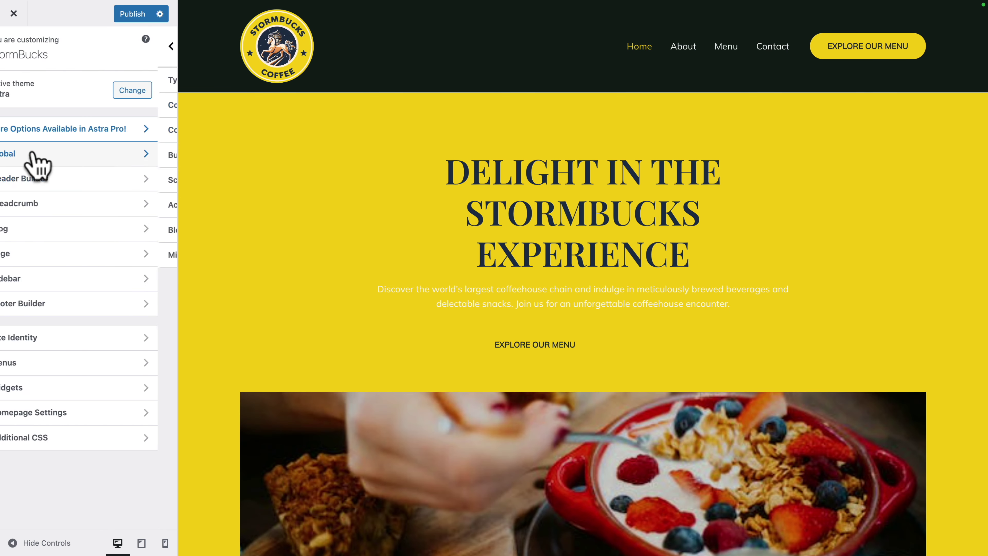
click(35, 160)
click(28, 156)
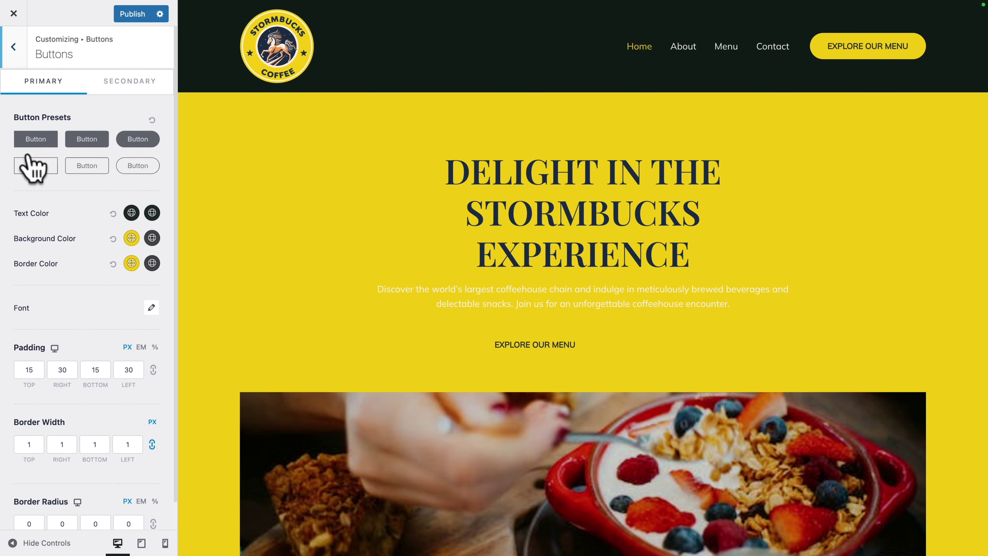
scroll(54, 350, down, 1)
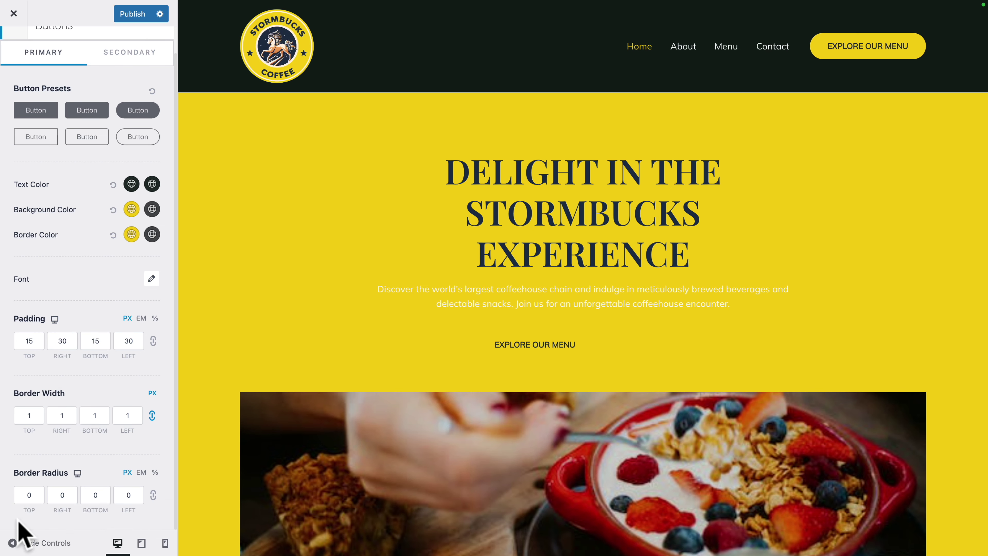
text(9)
scroll(221, 481, down, 15)
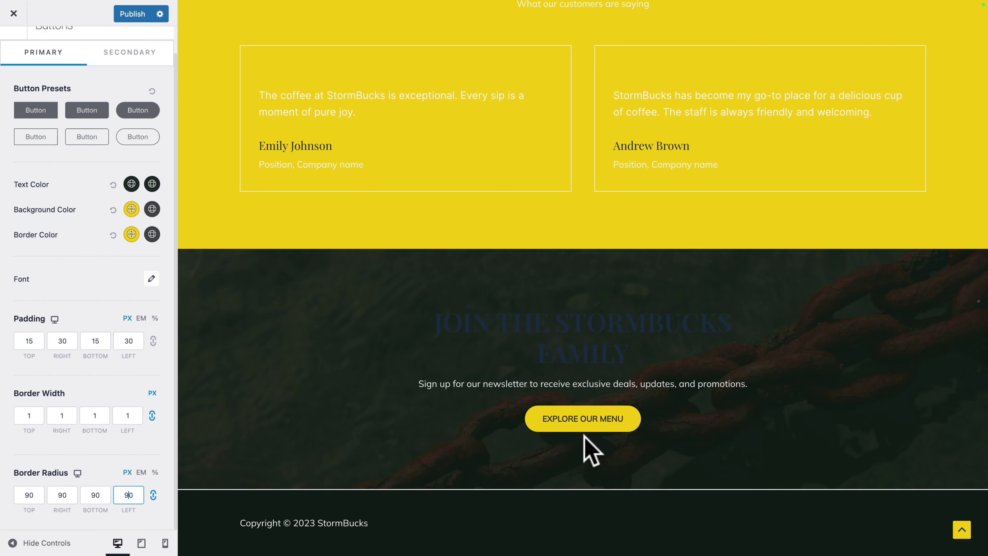
click(961, 530)
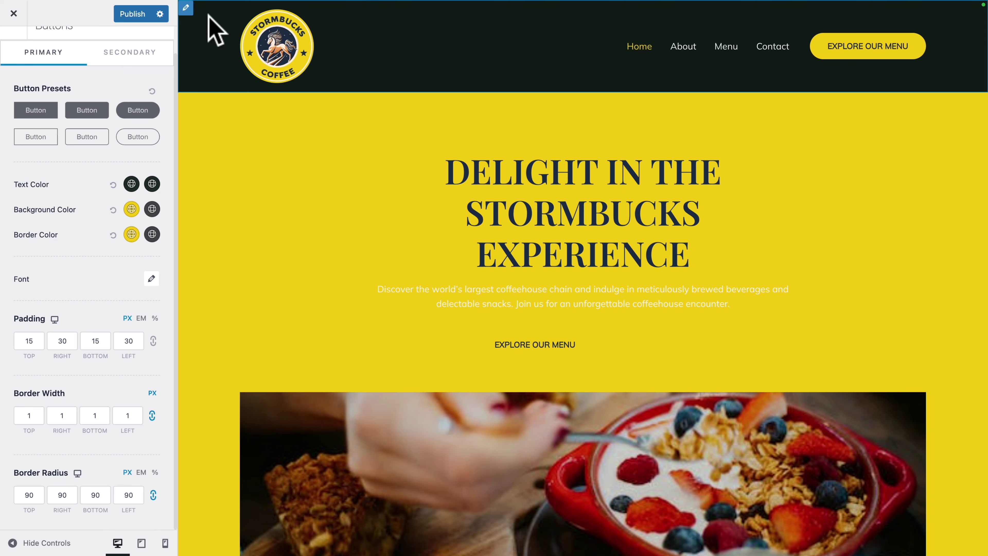
Step: Change the primary header's background color to the palette yellow F4CE14
click(186, 8)
click(132, 82)
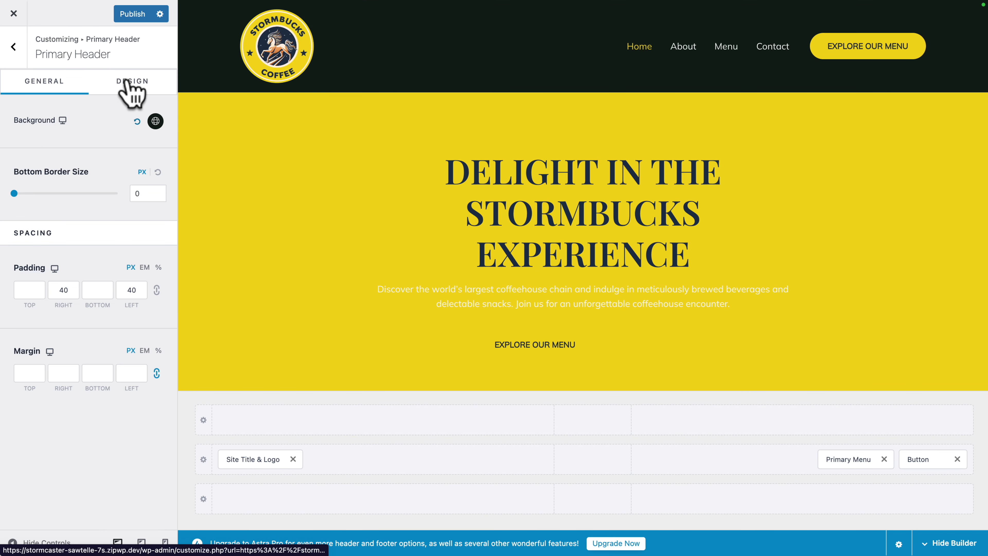
click(156, 121)
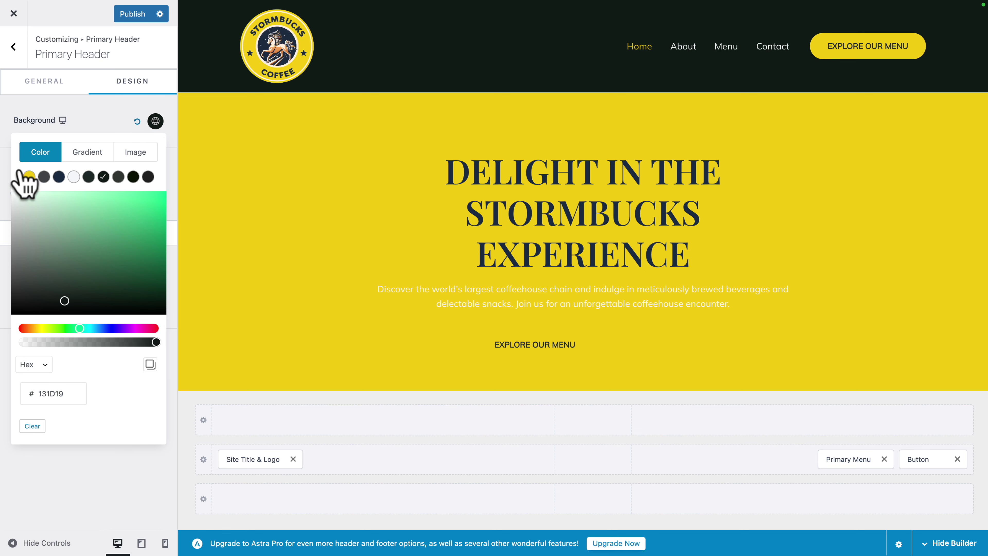
click(28, 176)
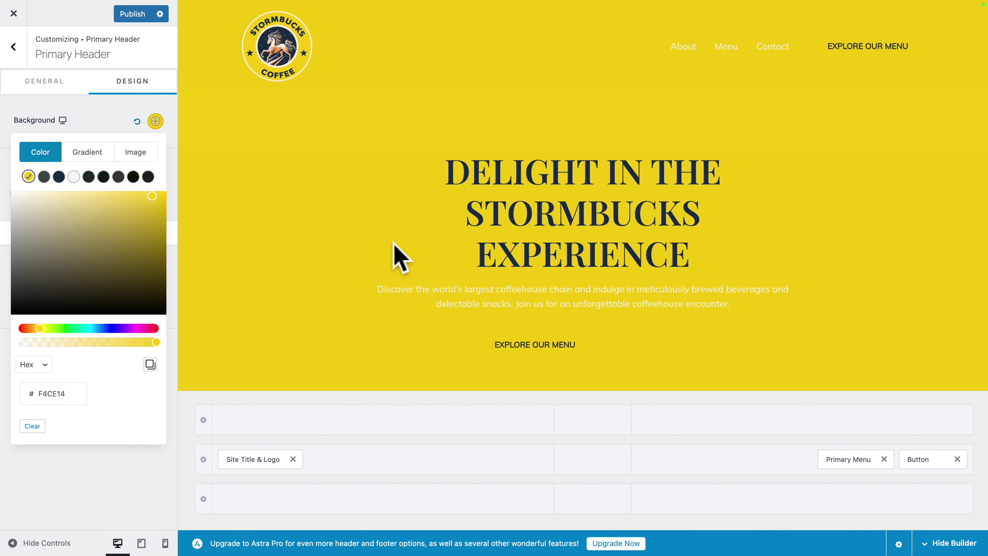
Step: Change the primary footer's background color to the palette yellow F4CE14
scroll(401, 257, down, 20)
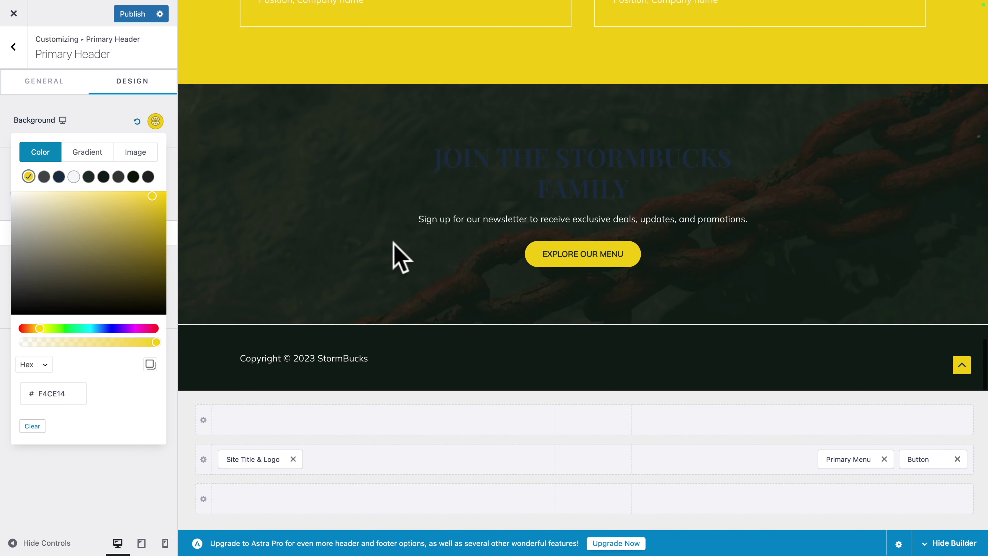
click(186, 332)
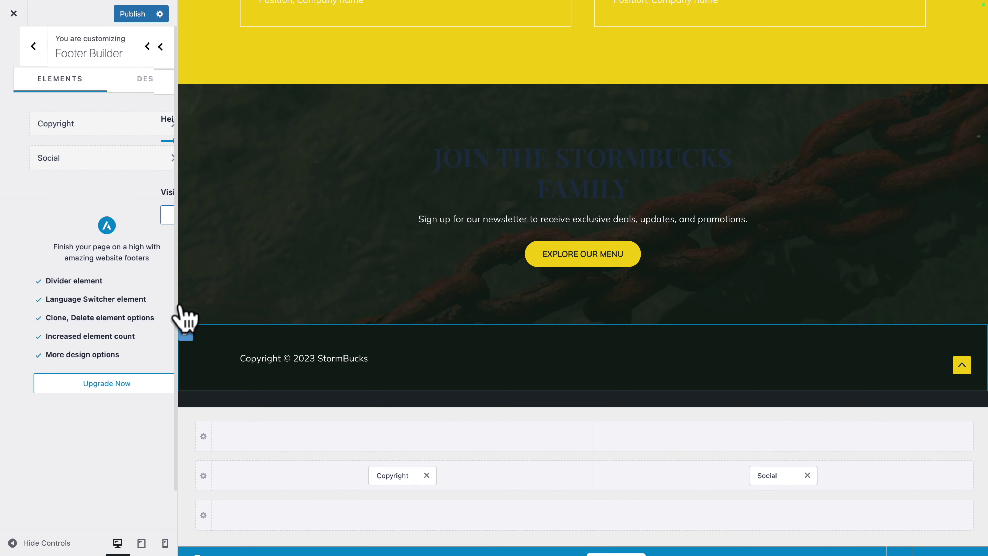
click(133, 83)
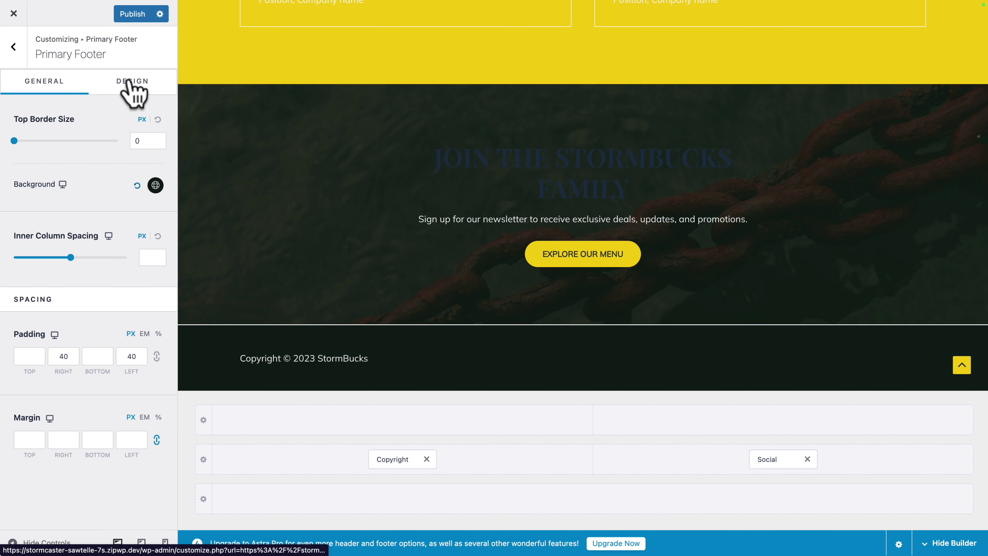
click(156, 186)
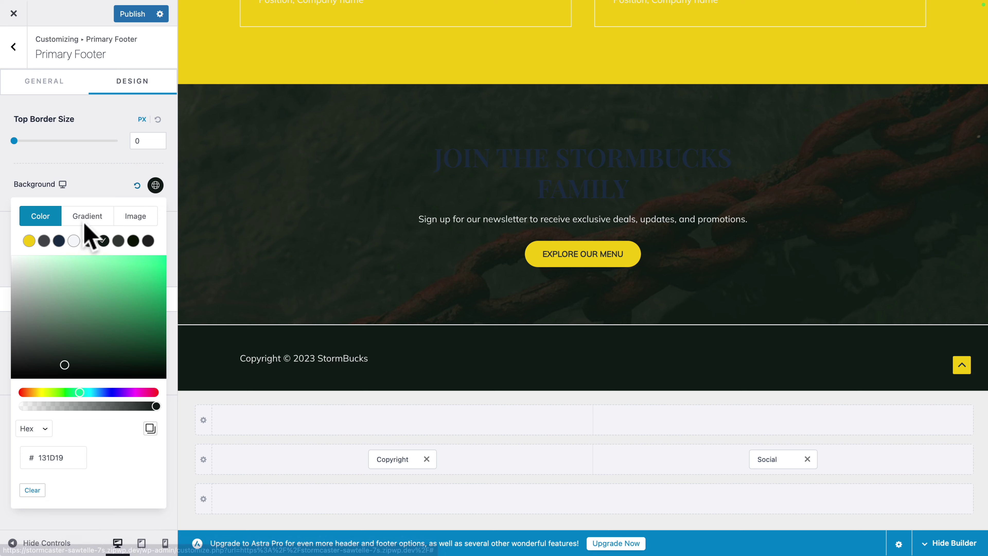
click(28, 240)
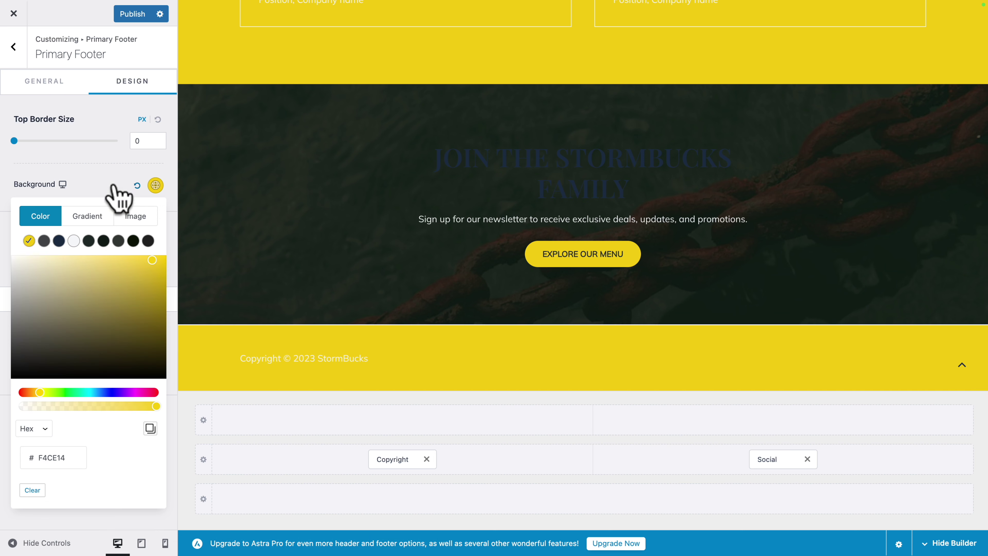
click(154, 186)
Step: Change the text color of the footer's copyright line to the palette navy 1F2F43
click(244, 360)
click(126, 86)
click(133, 112)
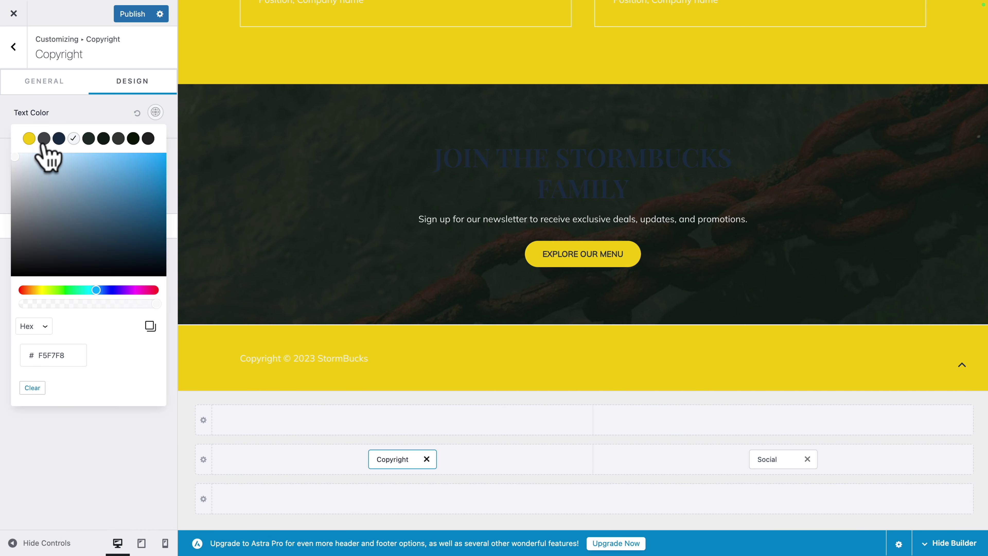
click(58, 138)
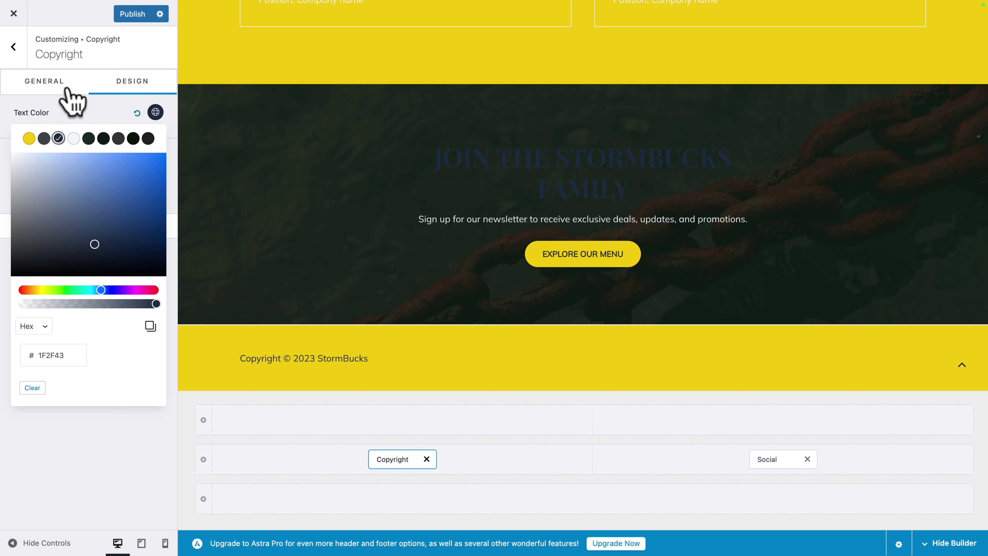
click(76, 121)
scroll(257, 173, up, 20)
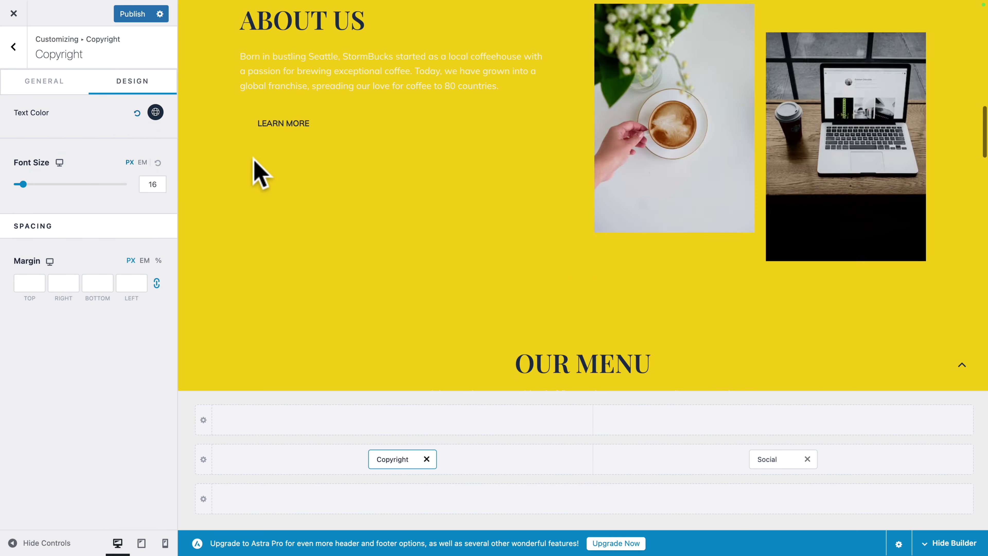
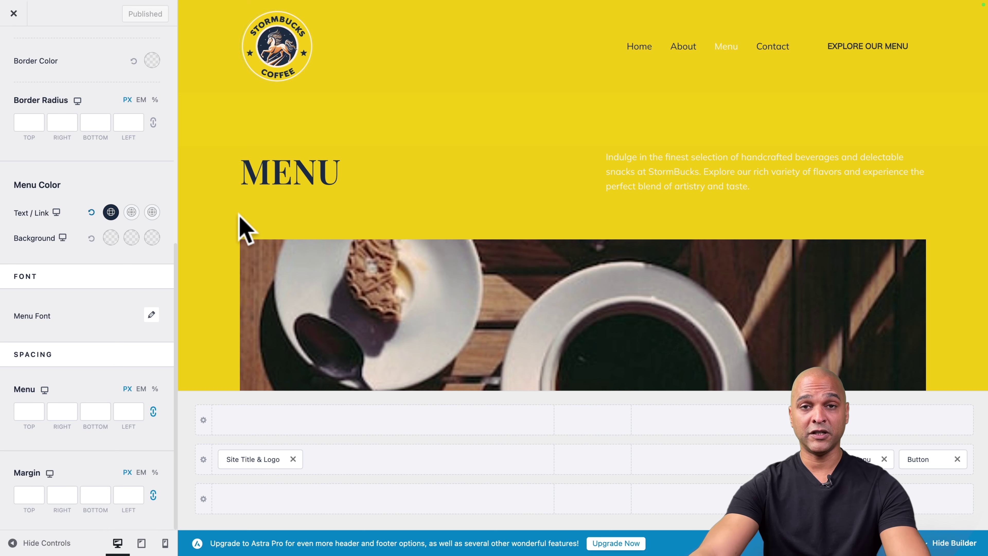
Step: Look over the Menu page's heading, photo and Signature section to check how the new colors and fonts apply
scroll(243, 228, down, 8)
scroll(243, 228, up, 1)
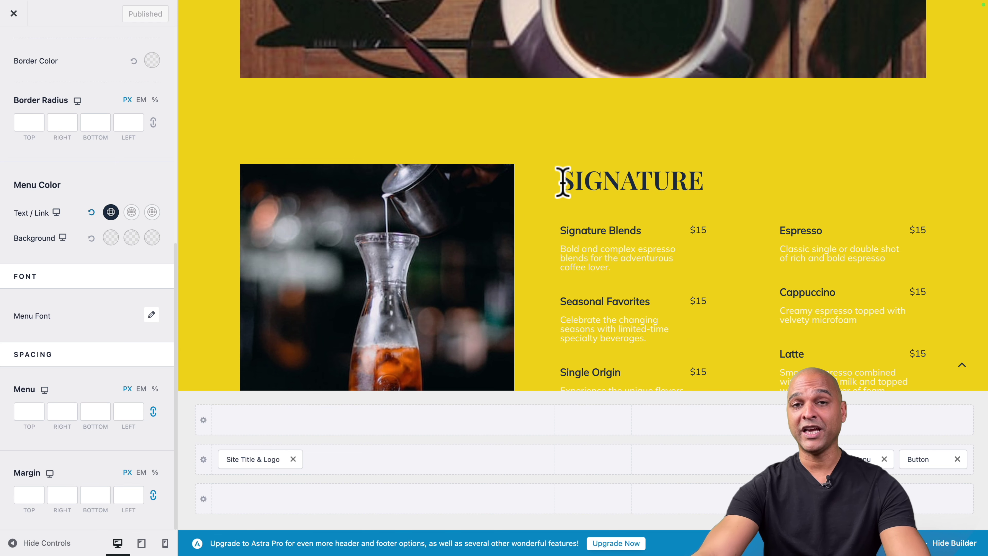
scroll(563, 182, up, 15)
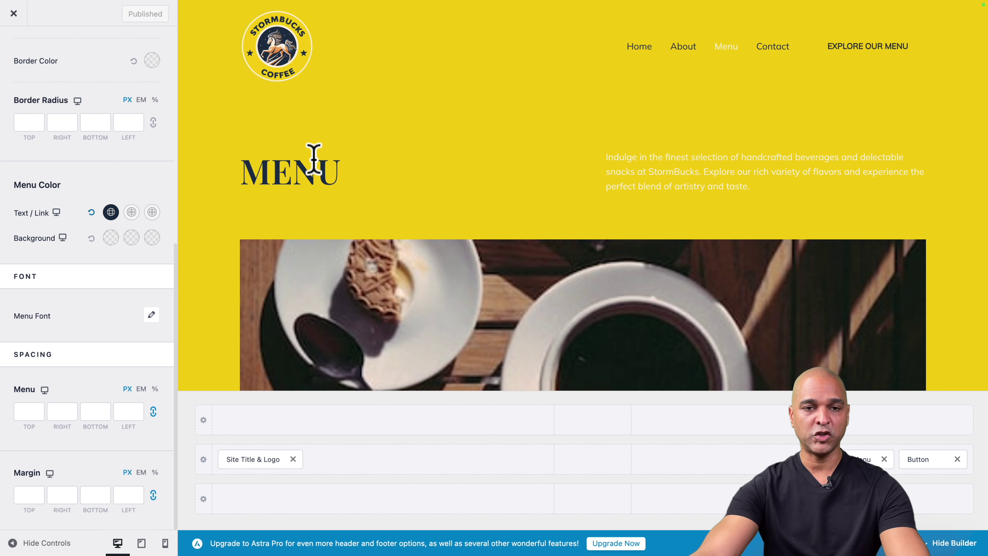
scroll(323, 167, down, 12)
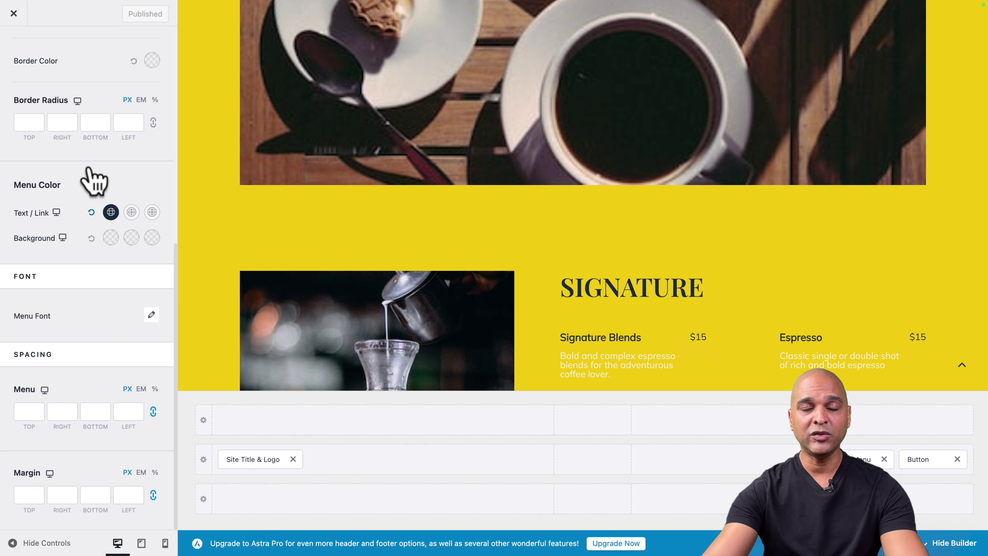
Step: Leave the primary menu settings and inspect the H2 font settings in the global typography options
scroll(89, 177, up, 10)
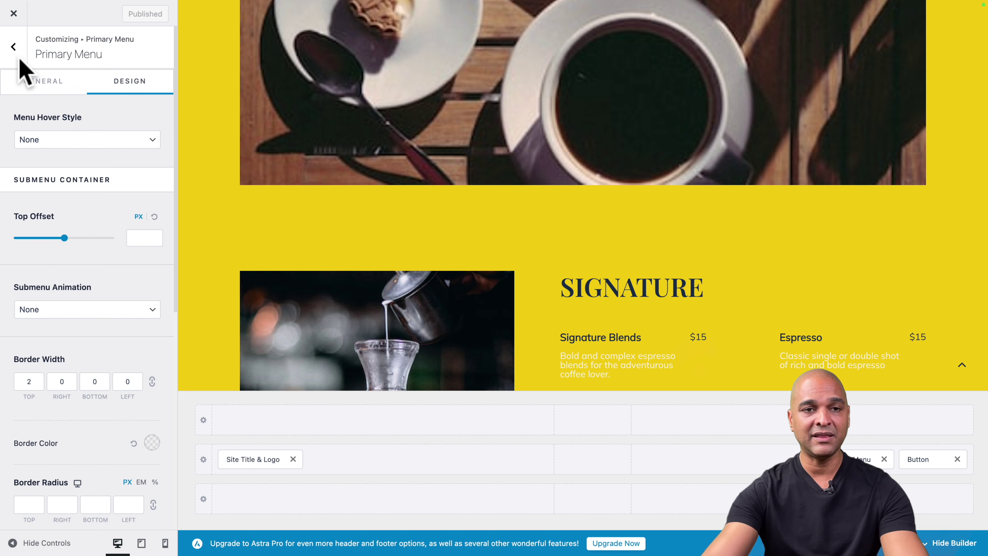
click(14, 47)
click(14, 47)
click(19, 158)
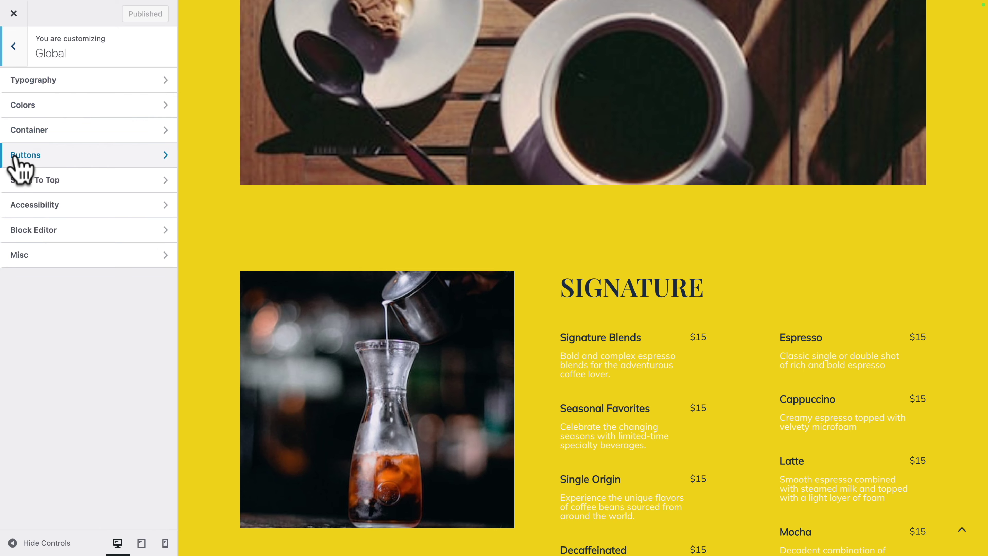
click(22, 86)
scroll(37, 307, down, 4)
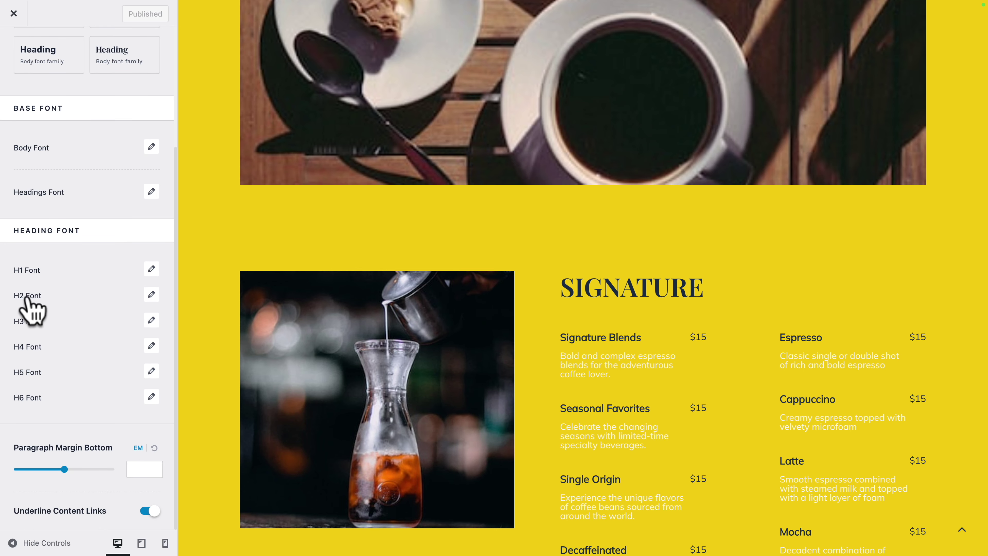
click(151, 294)
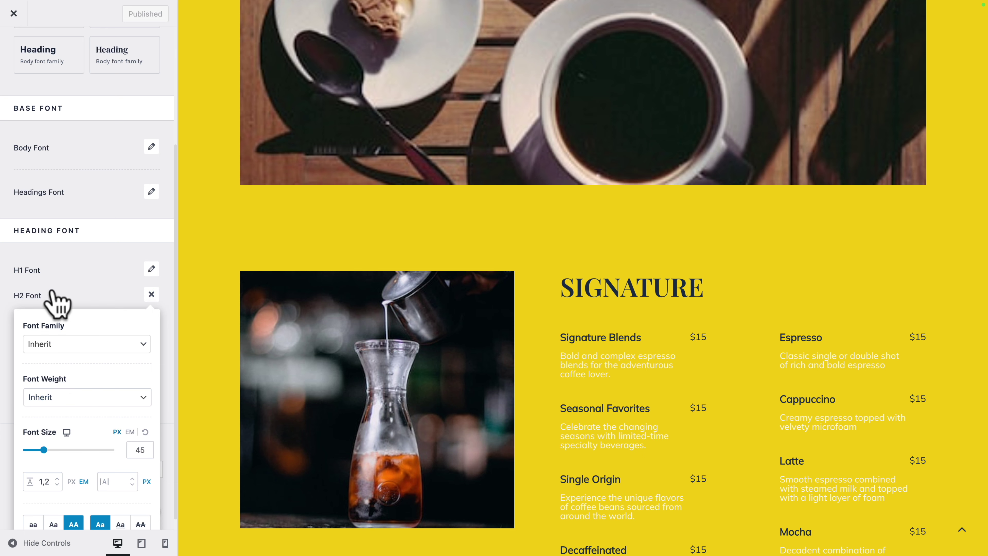
click(21, 296)
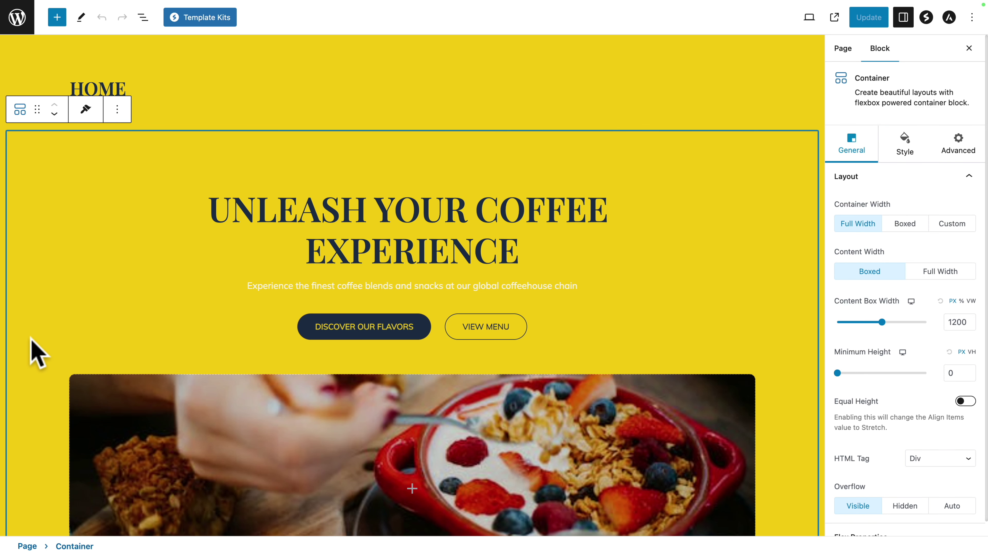
Step: In the home page's block editor, inspect the Discover Our Specialty Blends heading's global block style options, including adding a new style, without saving one
scroll(38, 352, down, 20)
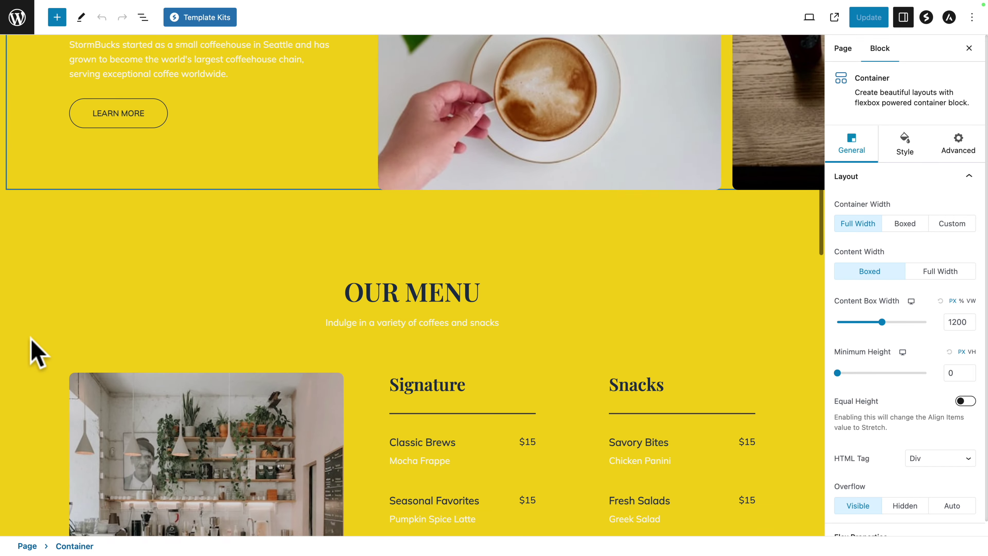
scroll(38, 353, down, 3)
click(102, 220)
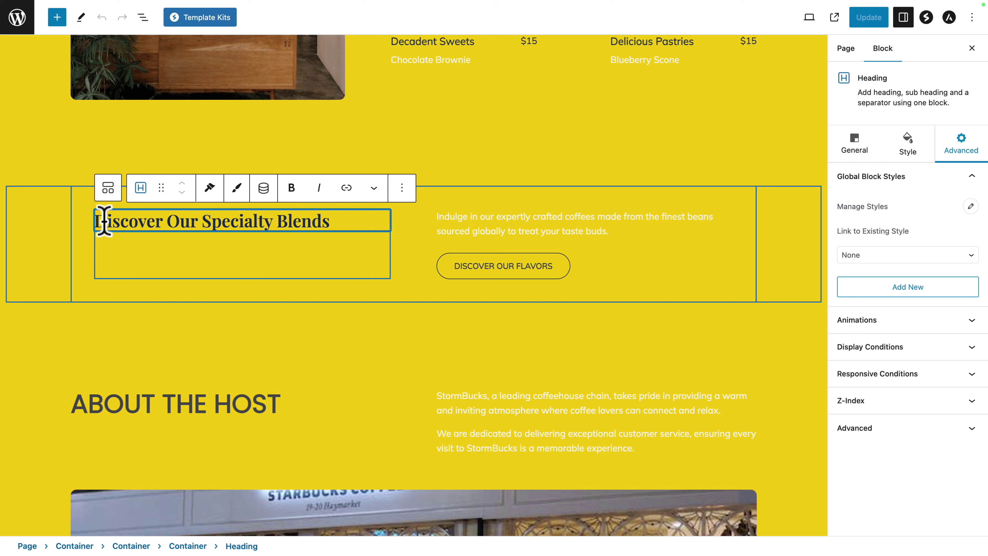
click(907, 152)
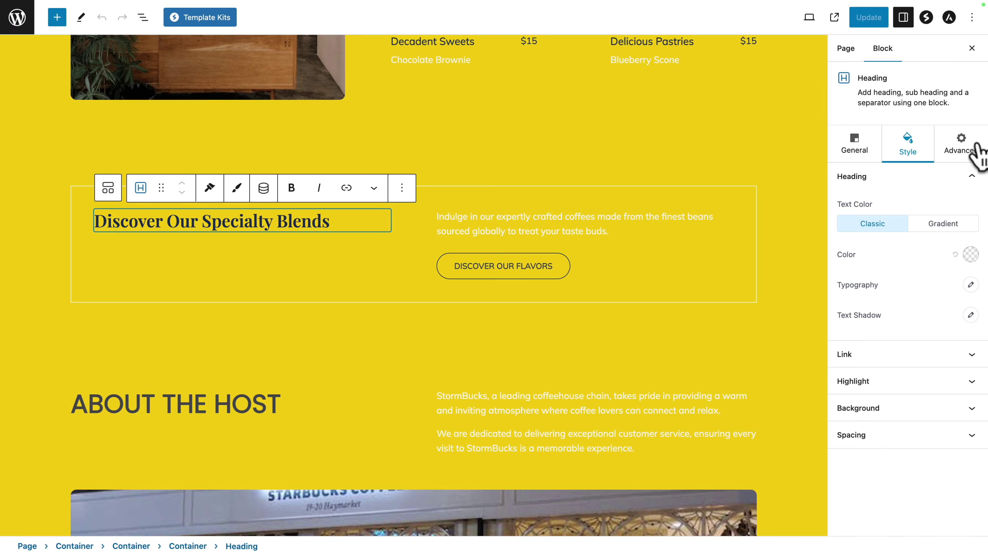
click(975, 152)
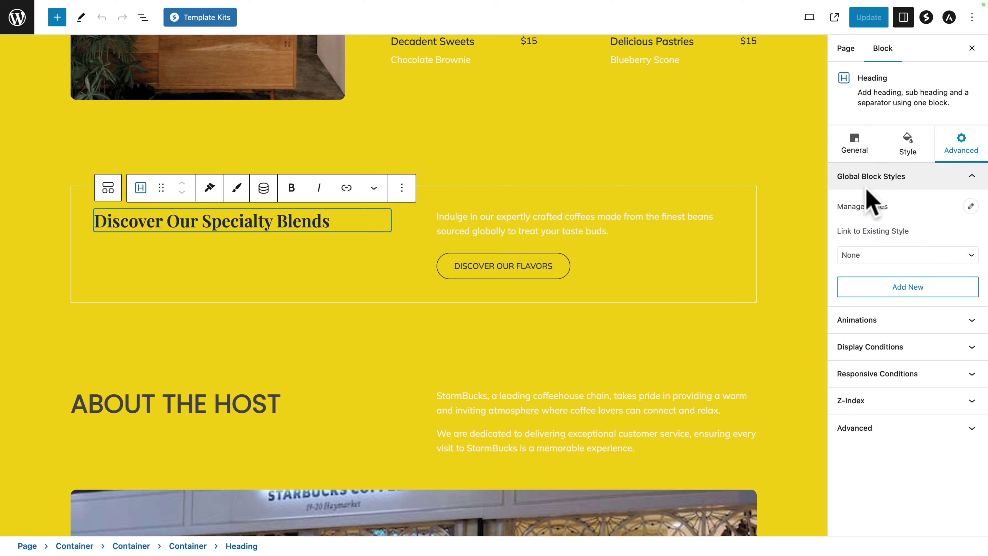
click(913, 288)
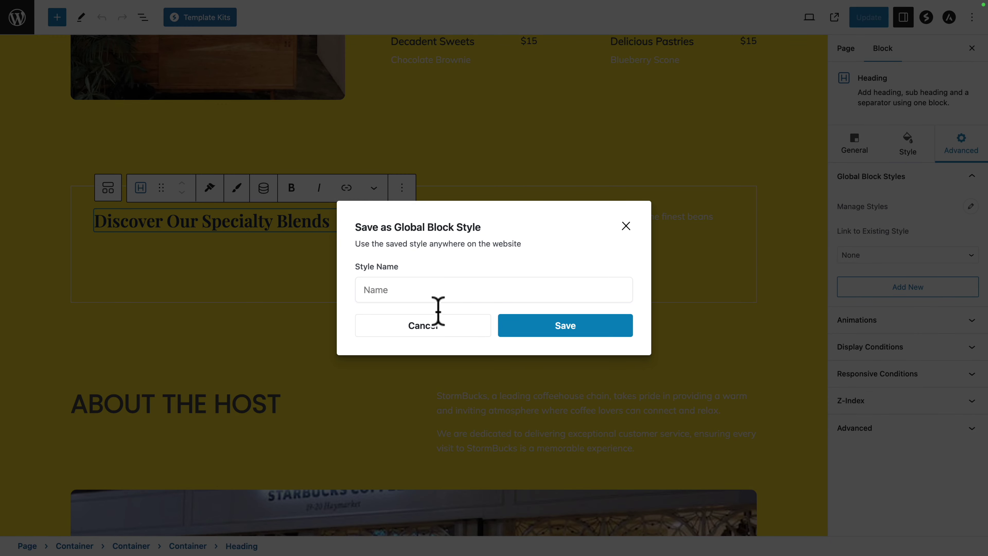
click(437, 327)
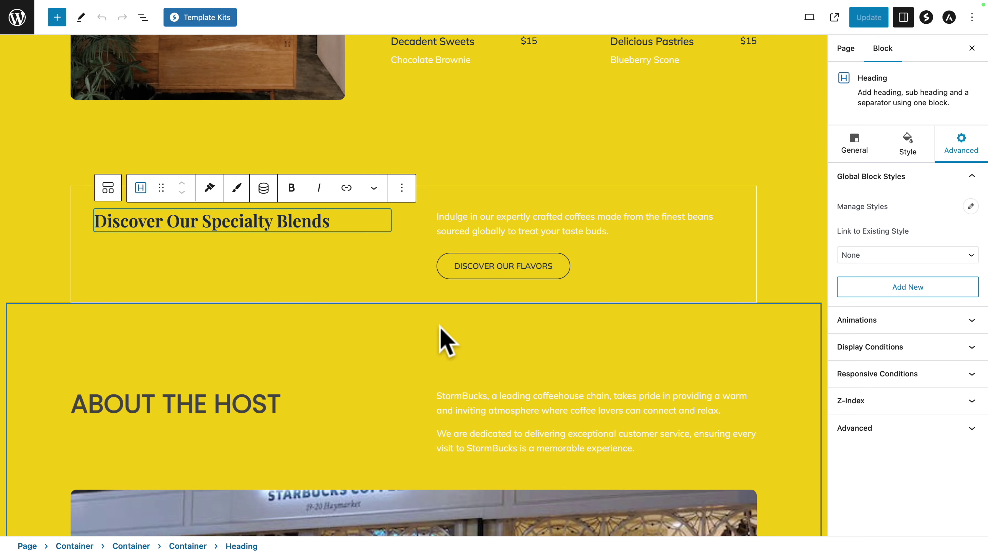
Step: Review the saved global block styles from the About the Host heading, including how to rename H1 Alternate v1, keeping its name
scroll(122, 357, down, 2)
click(106, 296)
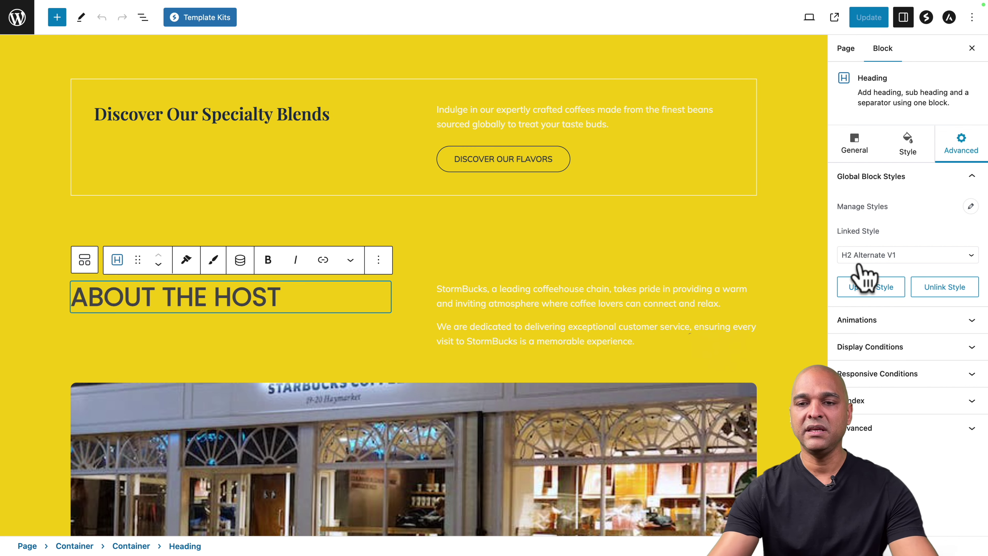
click(971, 206)
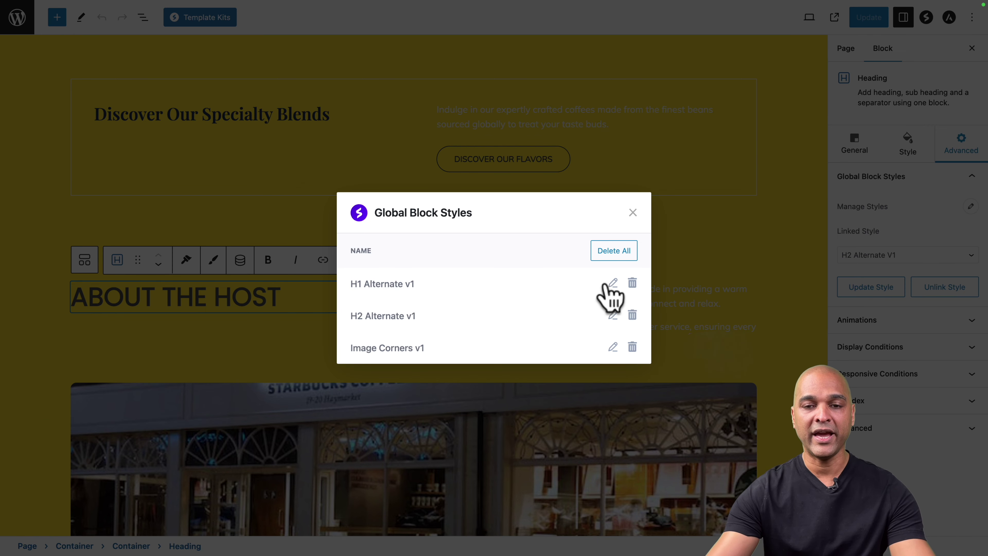
click(611, 284)
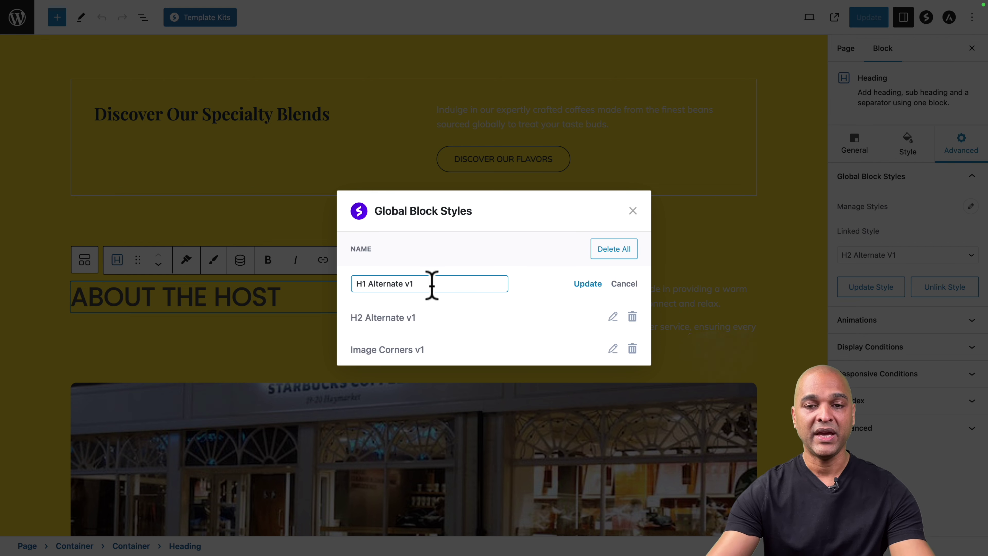
click(587, 289)
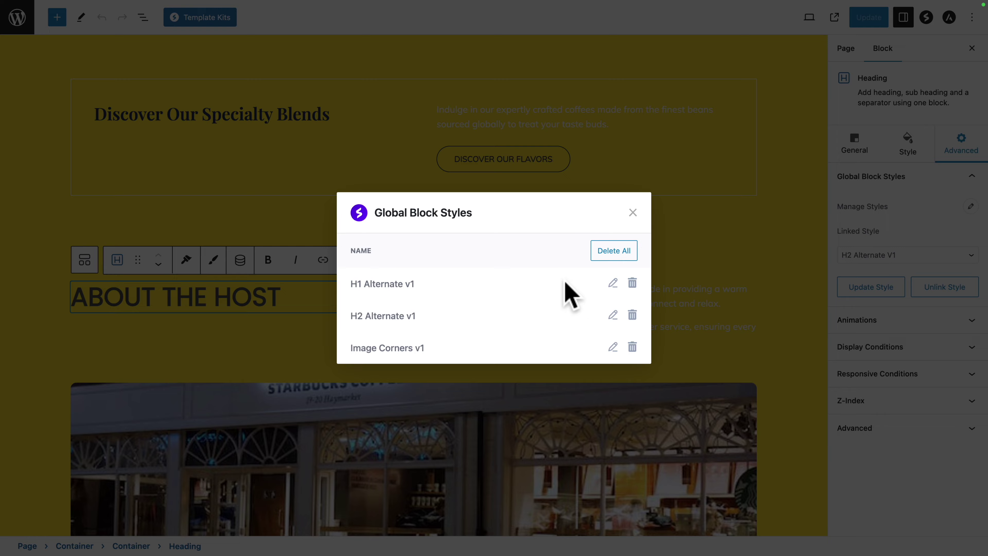
click(633, 213)
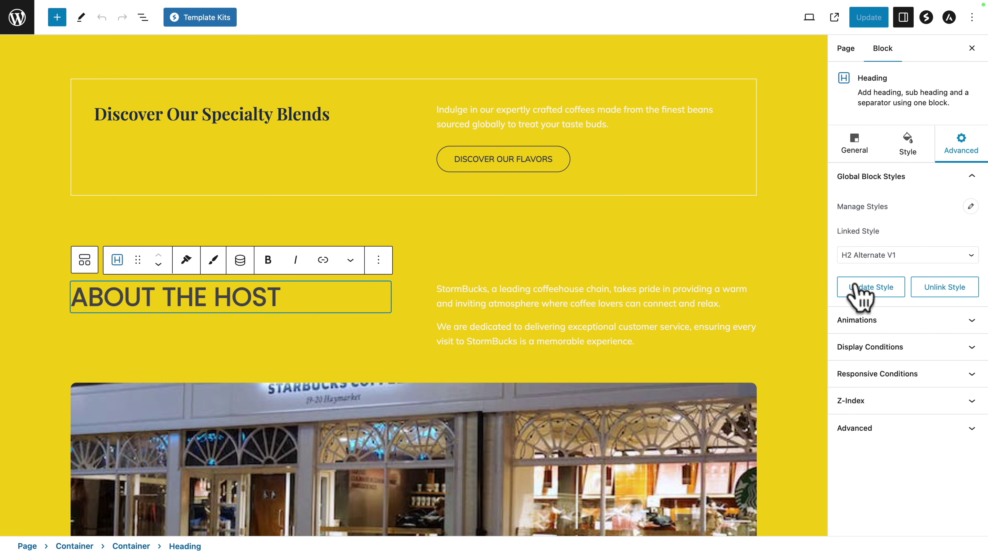
Step: Examine the styles available for linking to the About the Host heading and its own text color settings
click(850, 258)
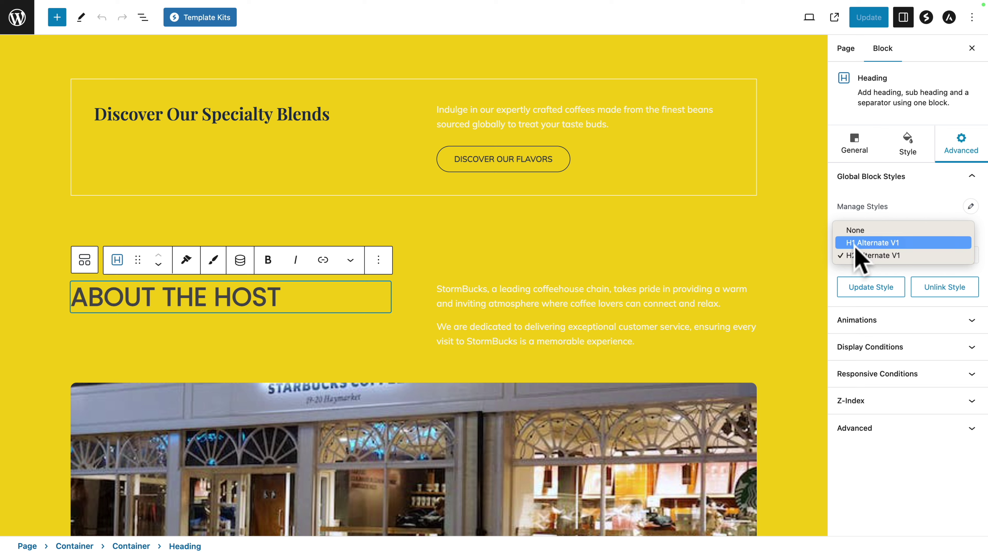
click(842, 213)
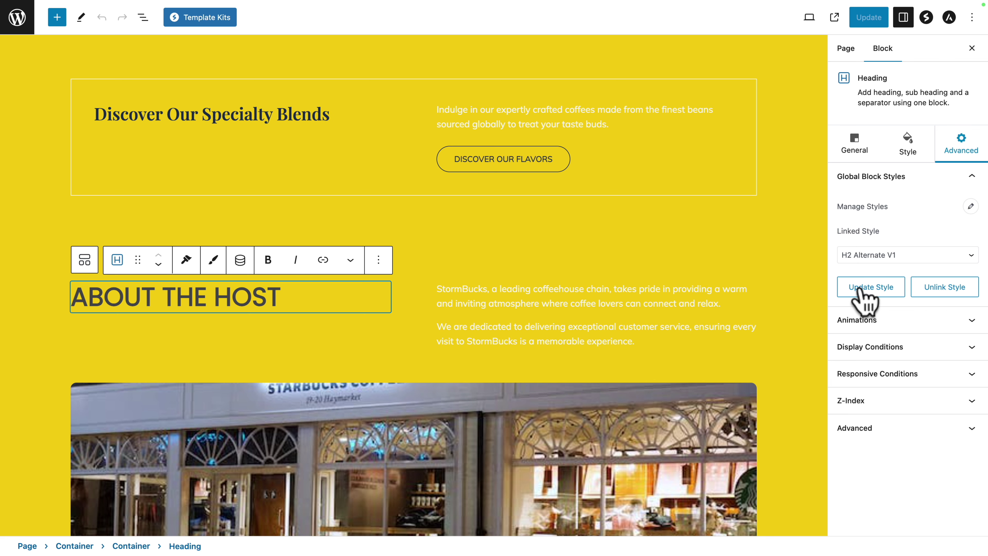
click(909, 141)
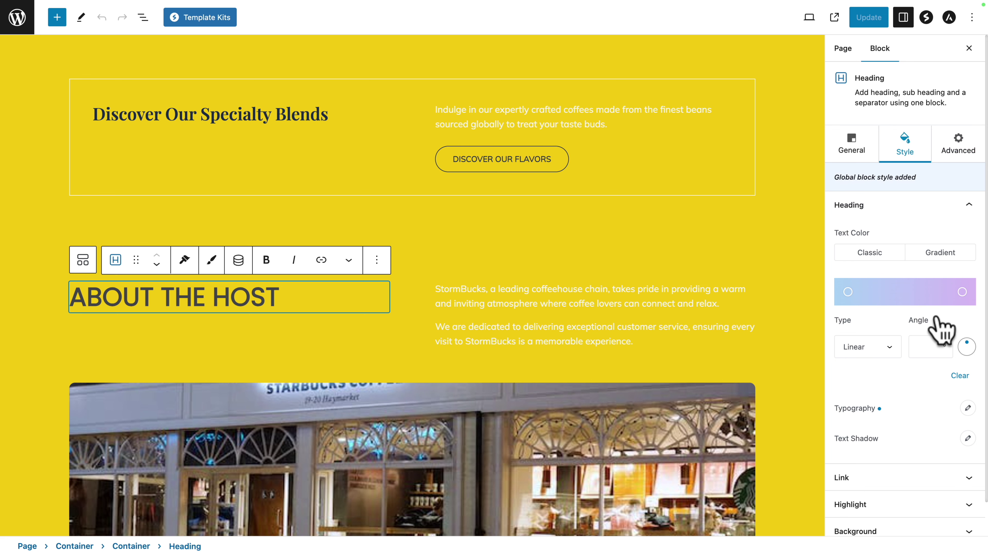
click(959, 154)
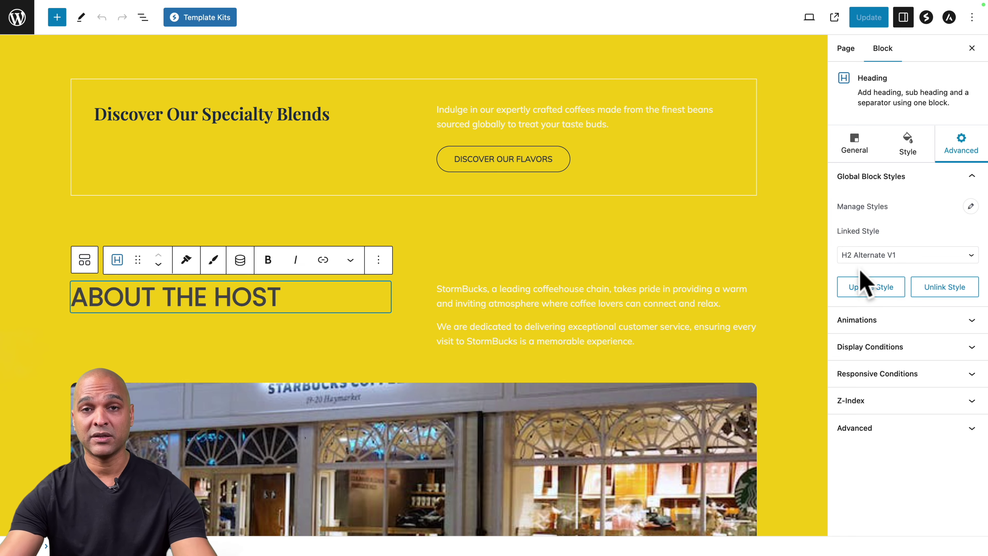
Step: Examine the About the Host heading's typography settings, its linked style options and its general settings
click(907, 153)
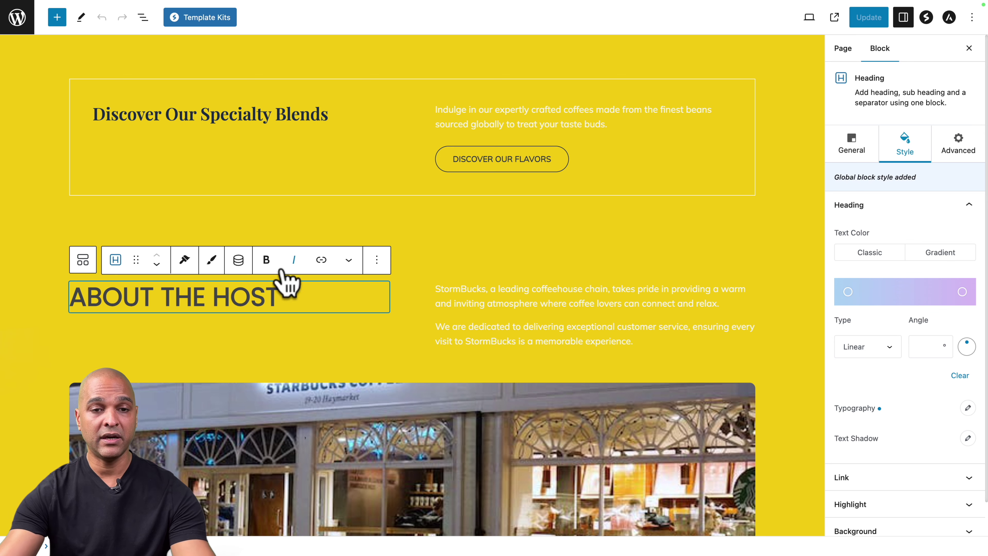
click(966, 409)
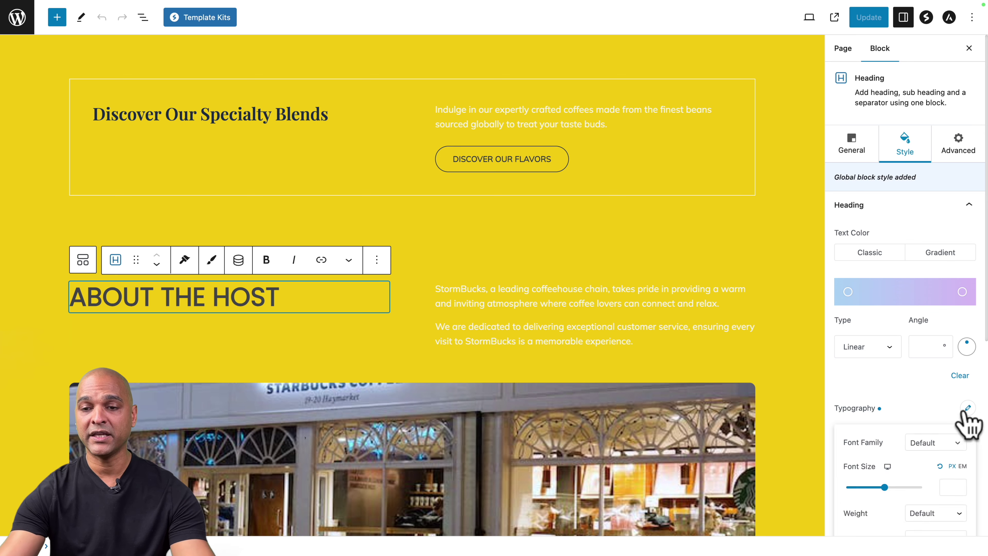
scroll(882, 412, down, 7)
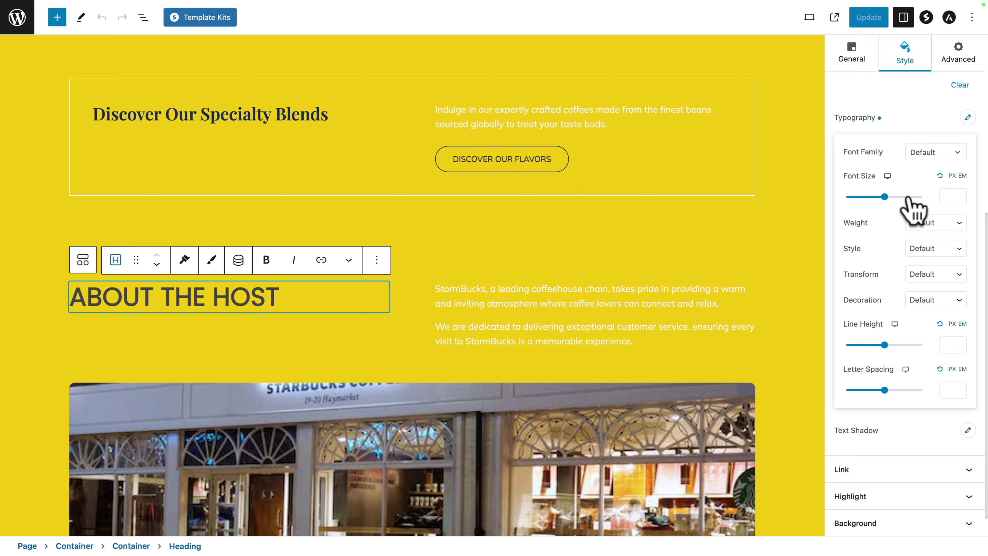
click(970, 55)
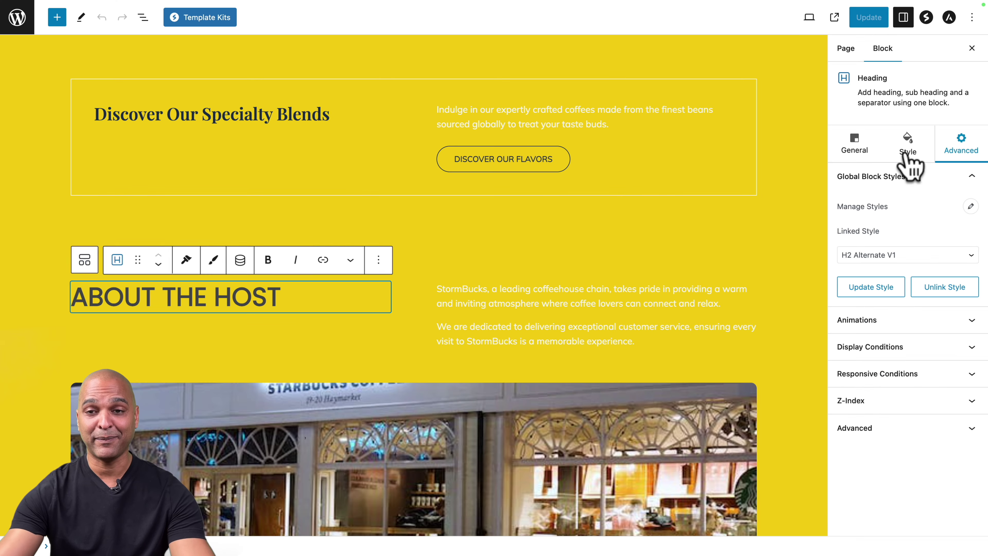
click(912, 156)
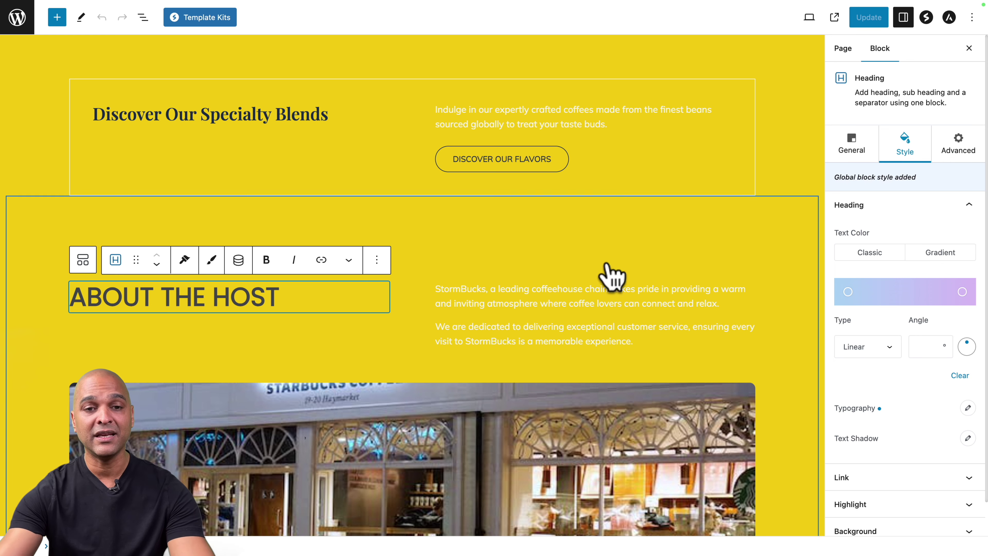
click(858, 149)
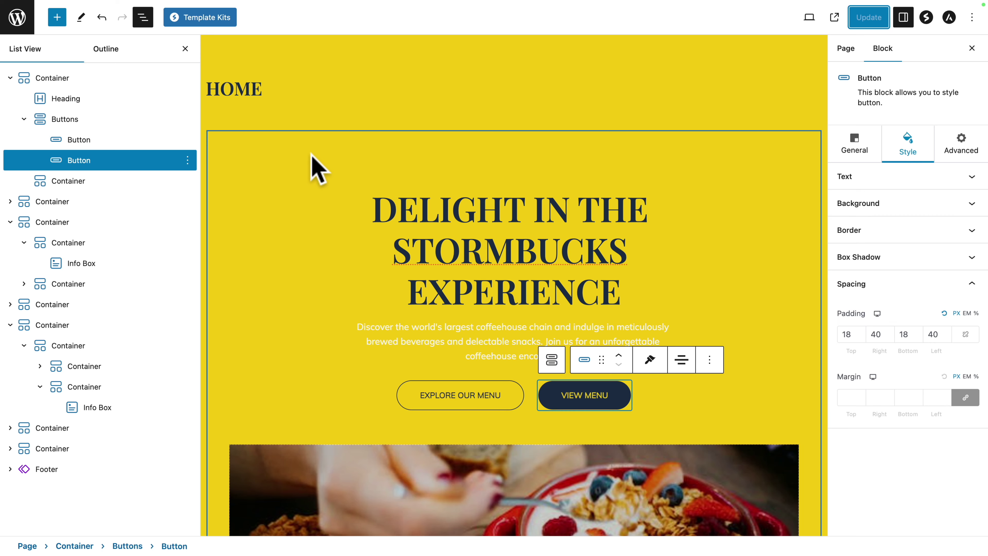
Step: Look over the restyled home page from the hero section down to the About the Host section
scroll(315, 243, down, 15)
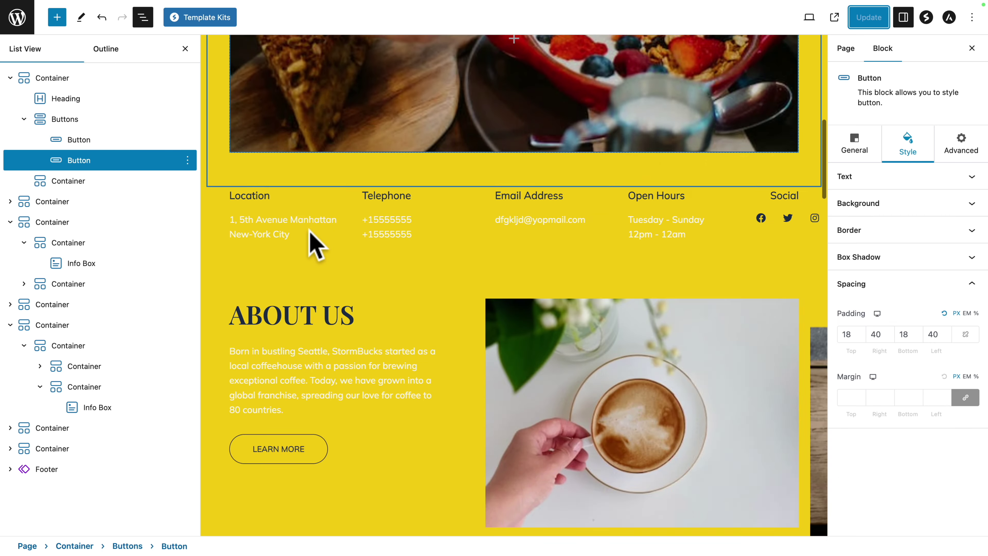
scroll(311, 232, down, 20)
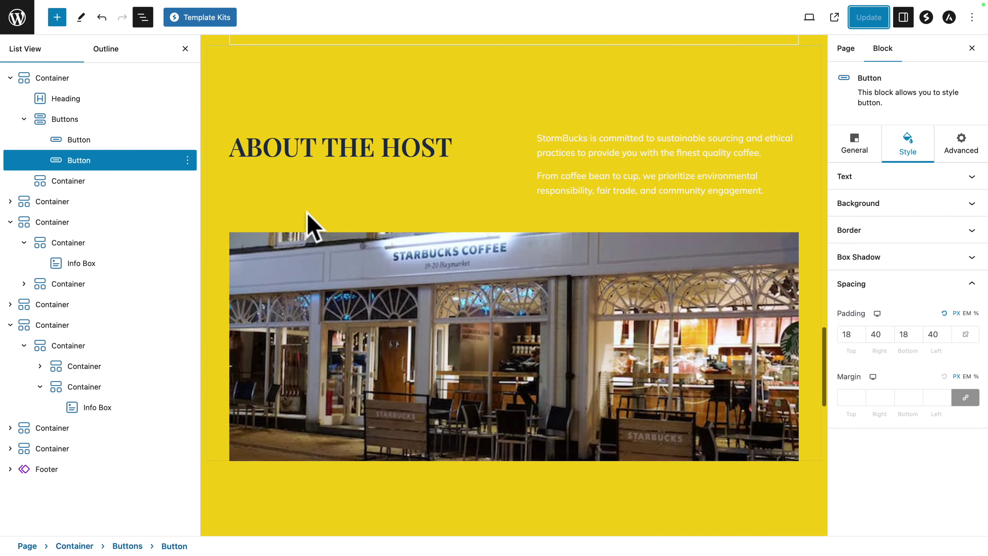
Step: Set the About the Host heading's font family to Poppins and its weight to 700
click(288, 145)
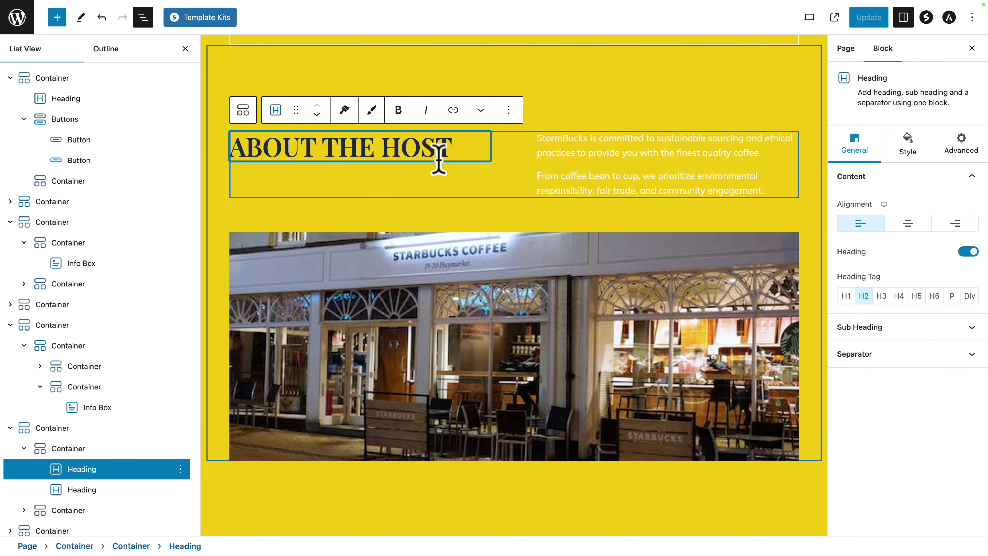
click(907, 148)
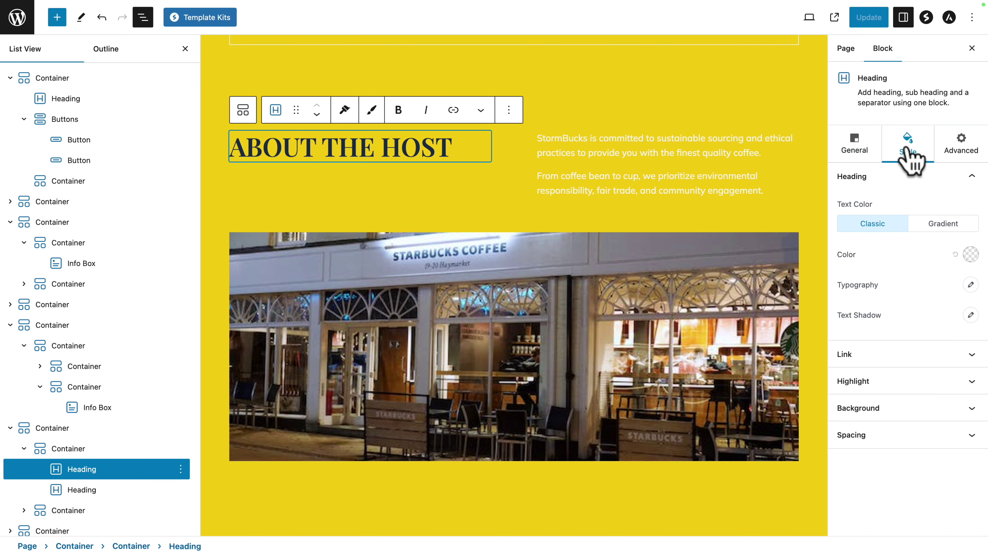
click(970, 285)
click(931, 319)
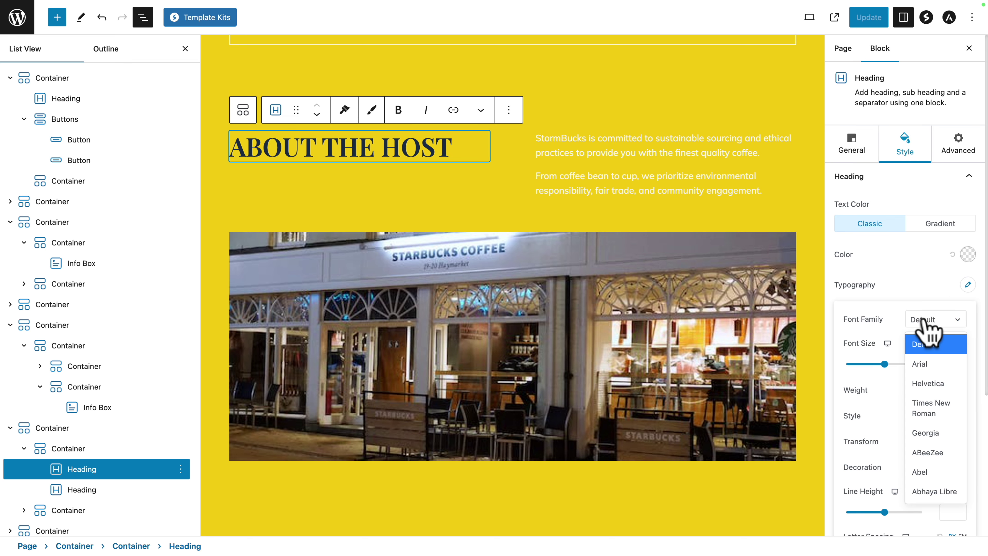
text(poppins)
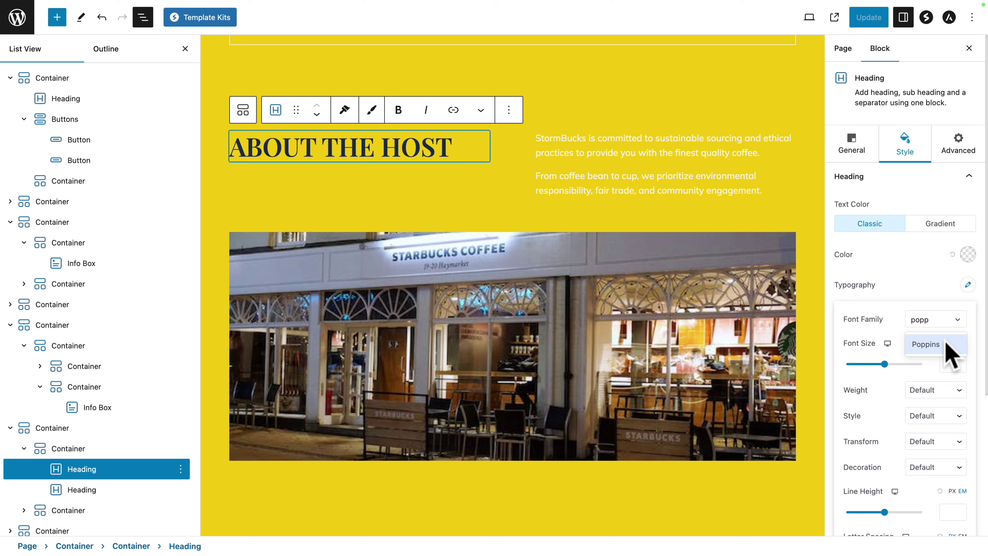
click(945, 346)
click(921, 390)
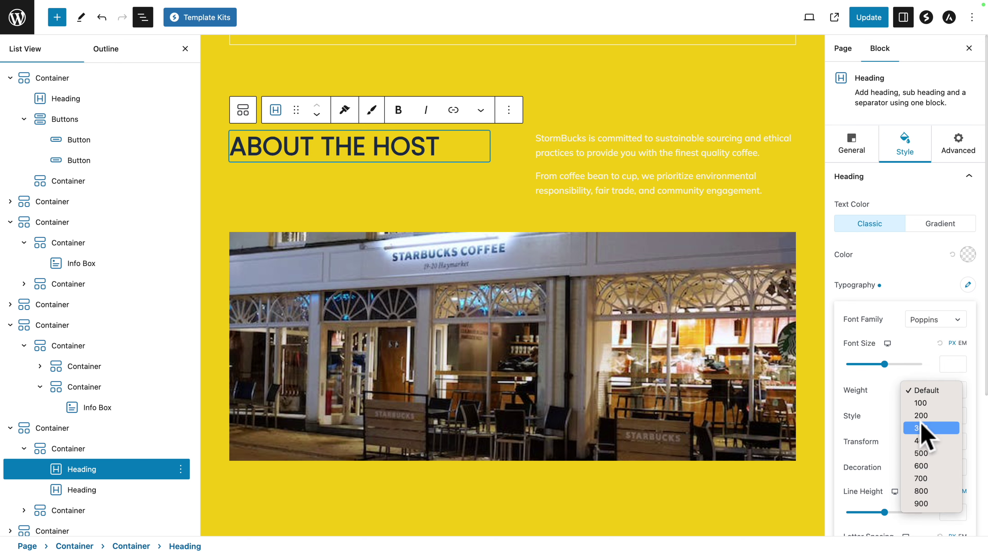
click(921, 478)
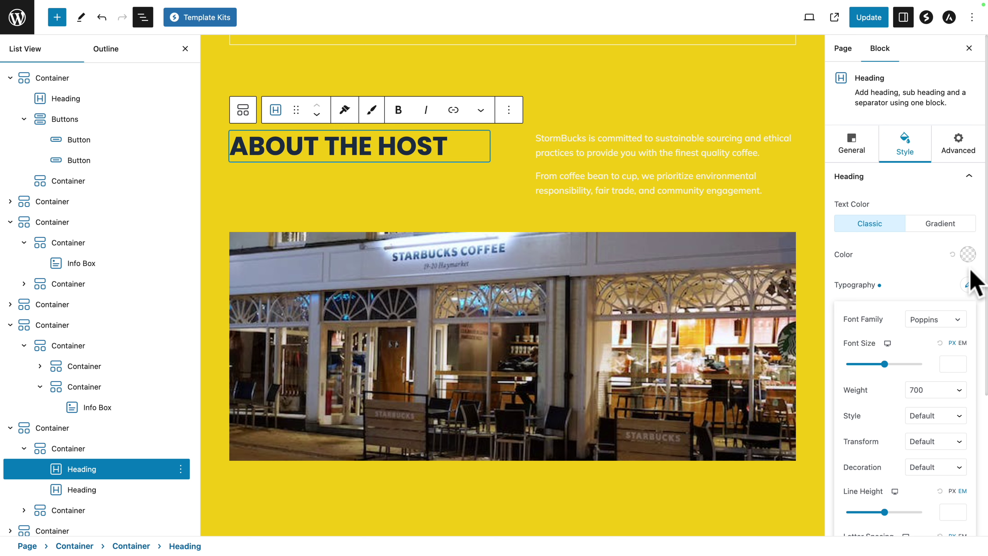
Step: Change the About the Host heading's text color to the dark gray palette swatch
click(967, 285)
click(970, 255)
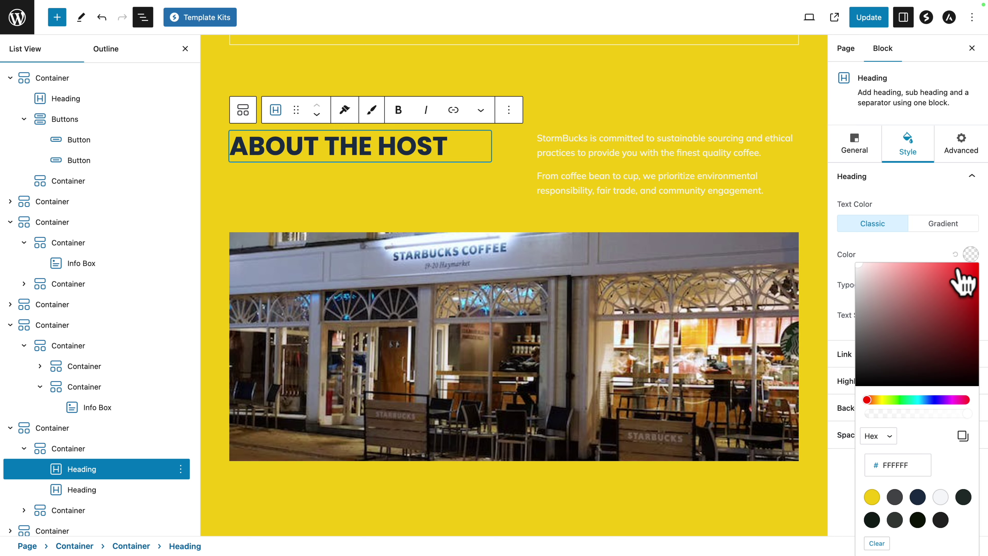
click(894, 497)
Step: Save the About the Host heading's styling as a global block style named H2 Alternate v1
click(854, 144)
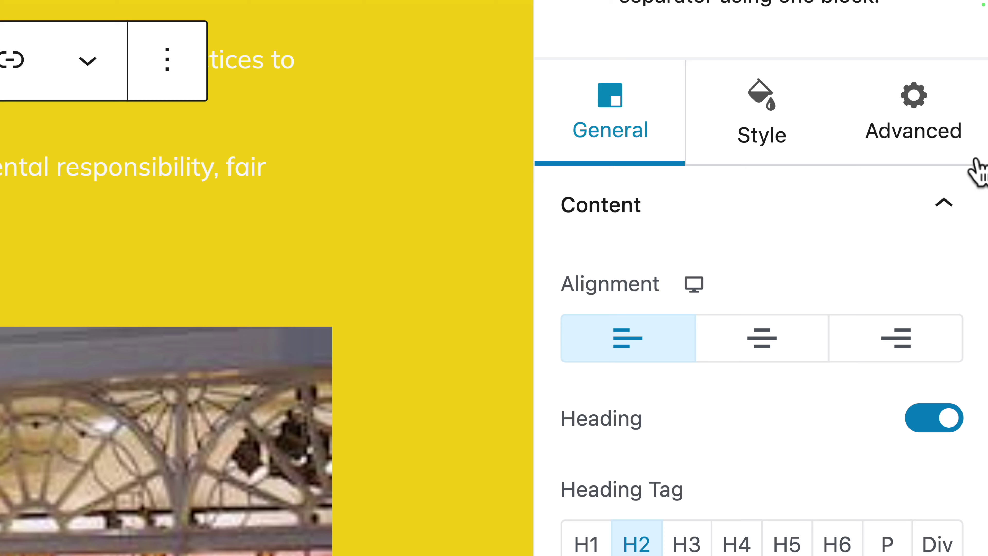
click(962, 164)
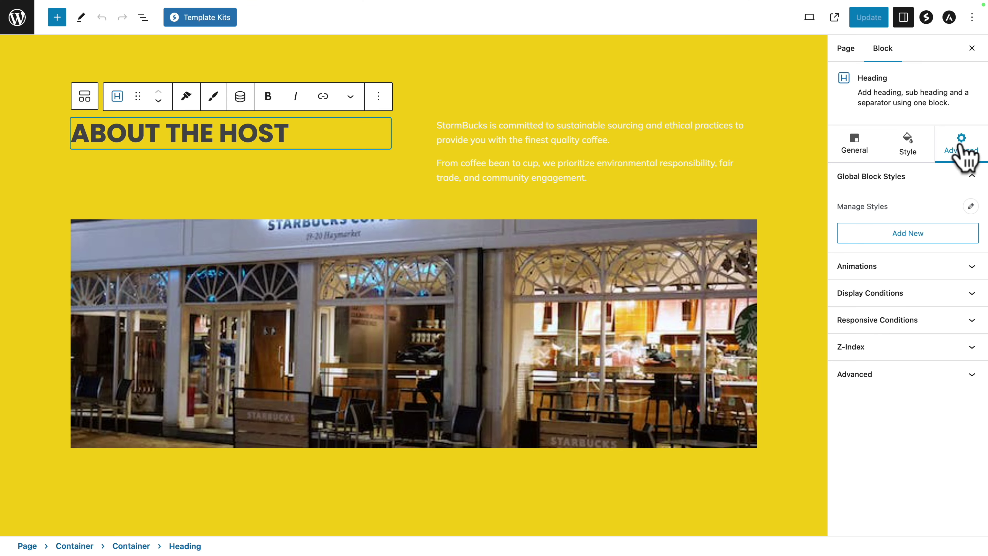
click(904, 234)
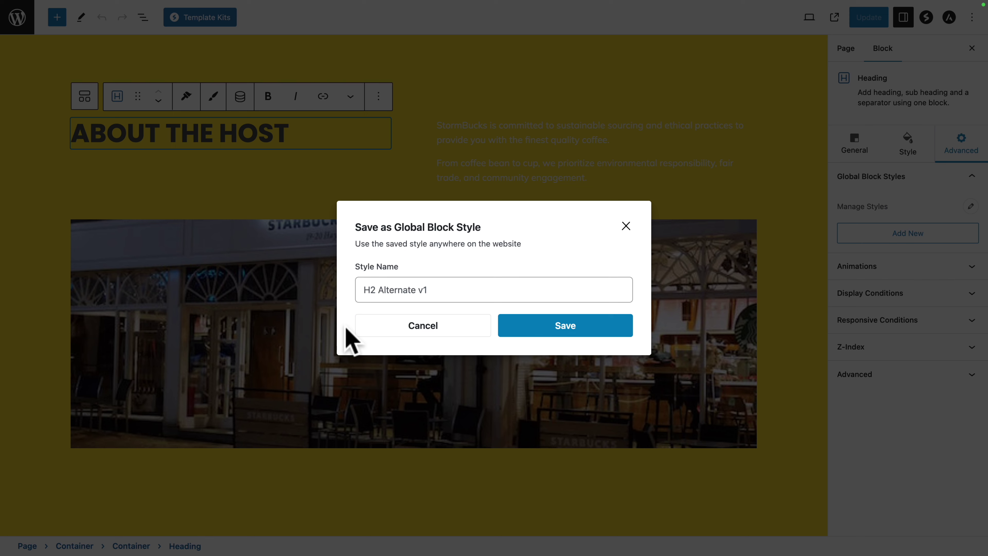
click(565, 327)
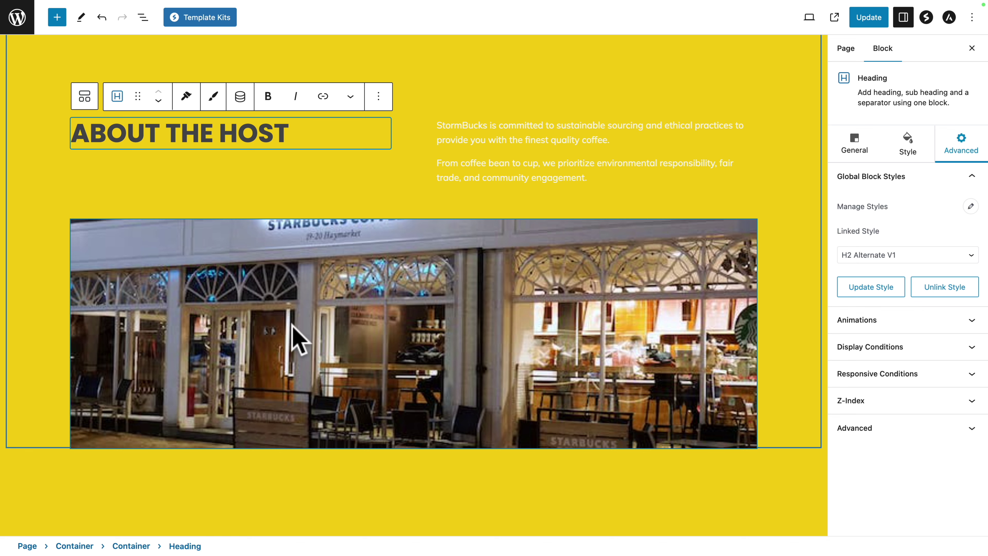
Step: Round the corners of the coffee shop image below About the Host with a border radius of 10 px
click(204, 306)
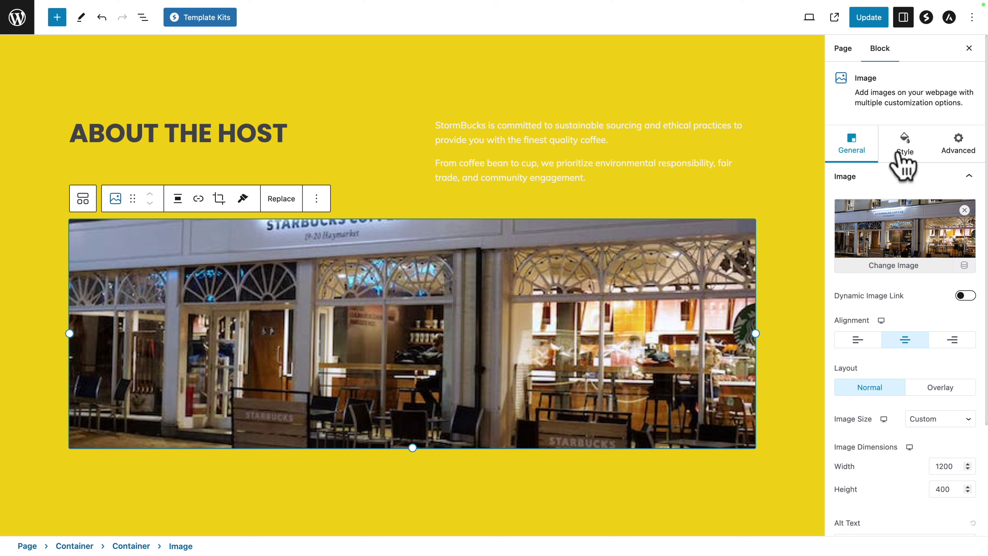
click(903, 158)
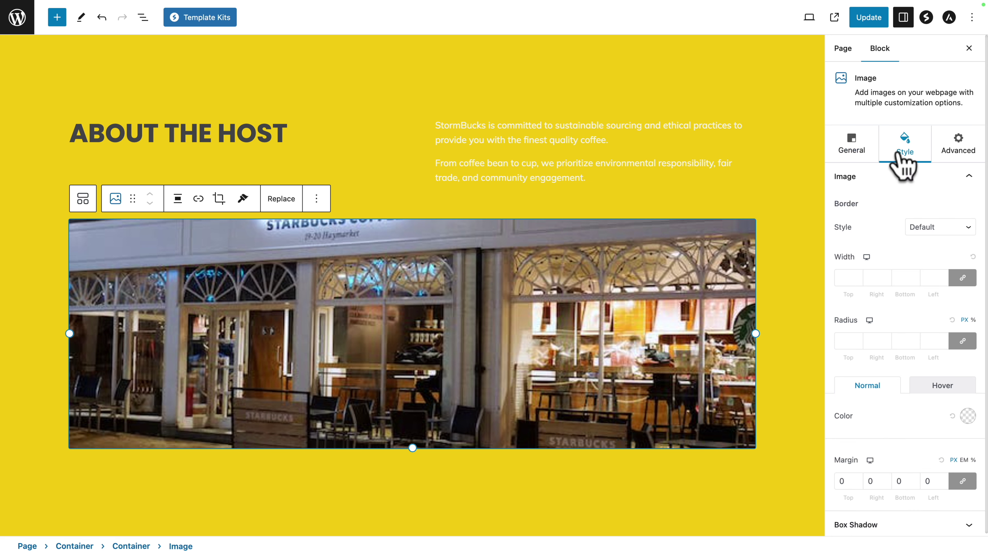
click(846, 342)
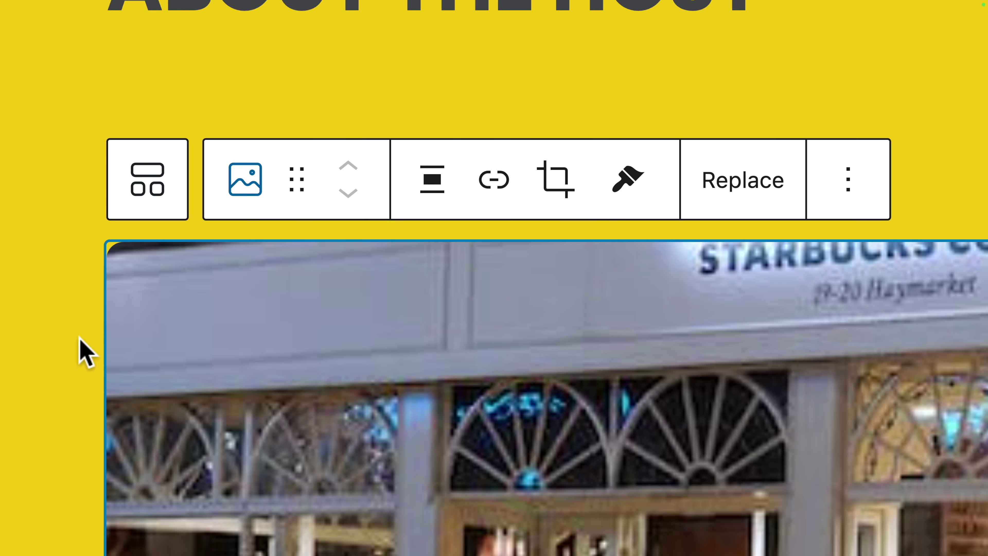
click(290, 10)
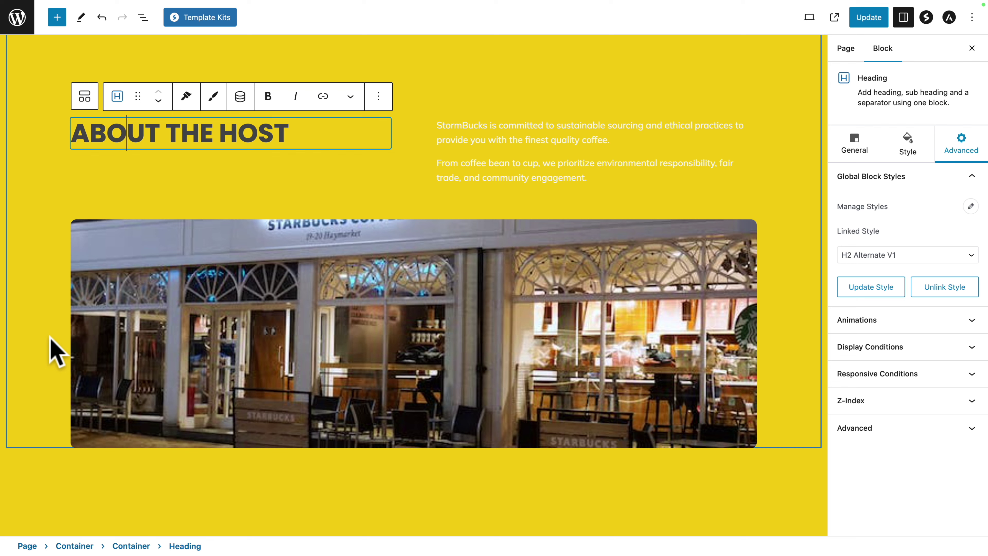
Step: Save the coffee shop image's styling as a global block style named Image Rounded v1 and check its linked style options
click(149, 295)
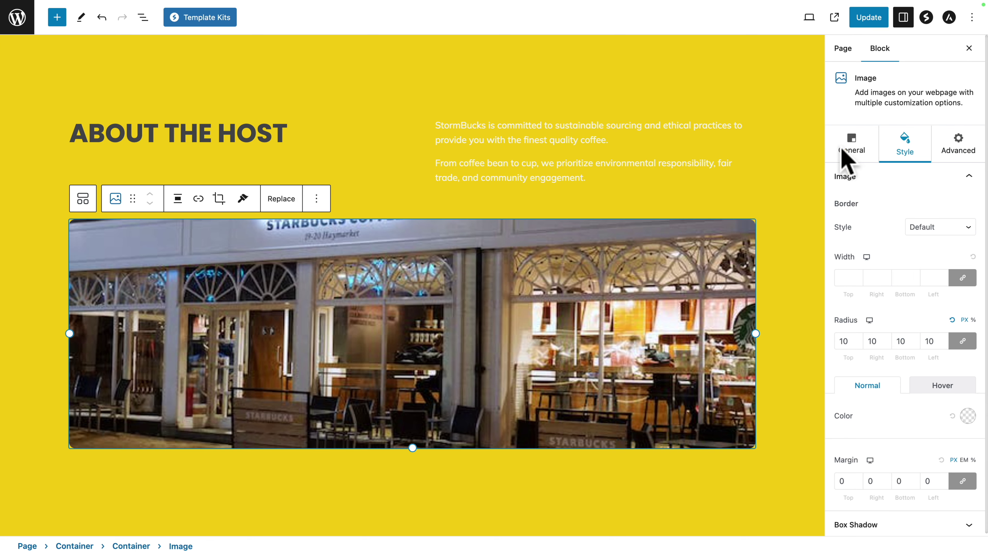
click(949, 150)
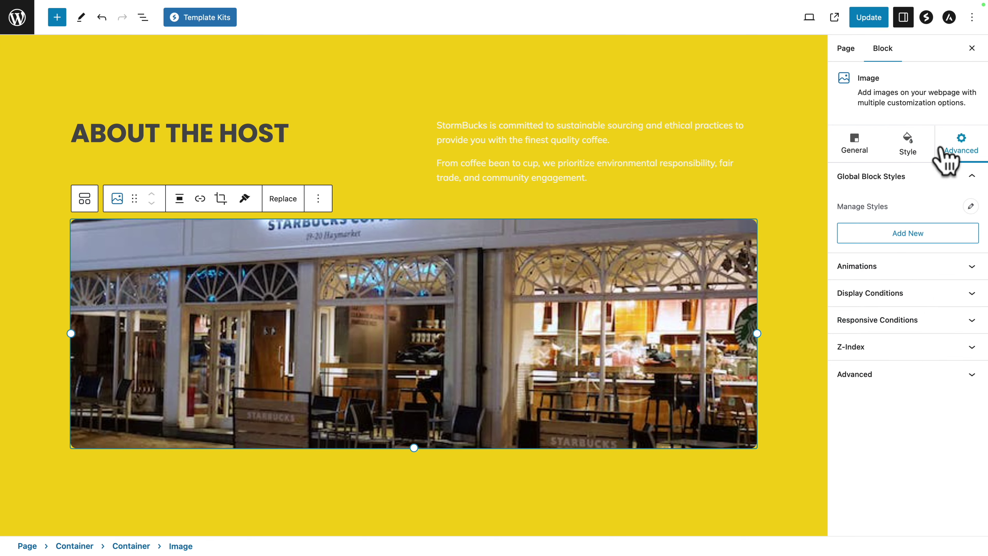
click(877, 236)
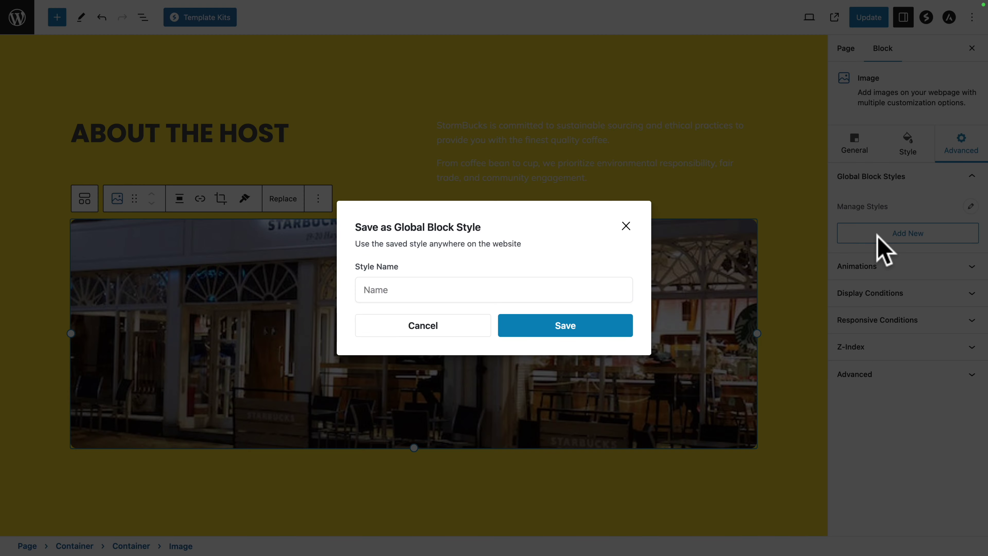
text(Image Rounded v1)
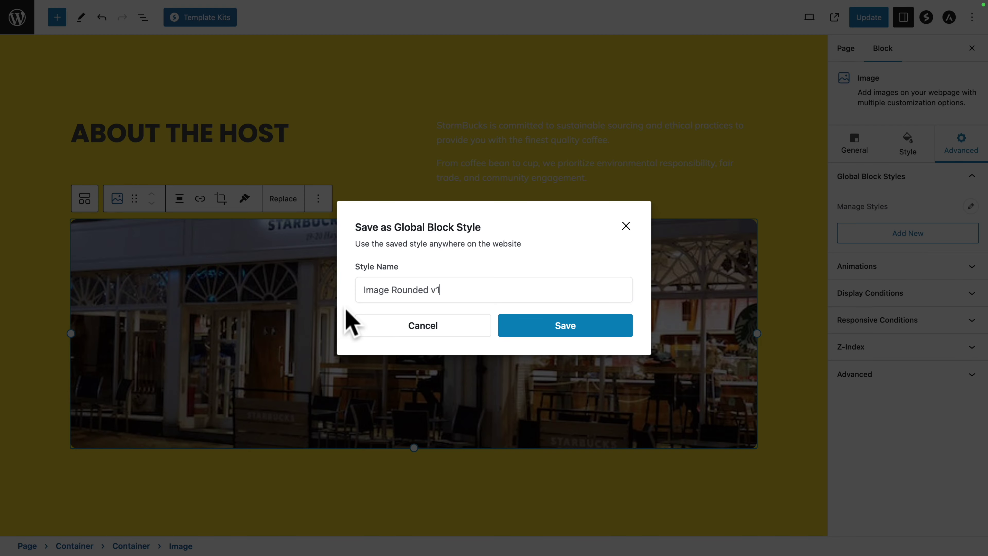
click(568, 335)
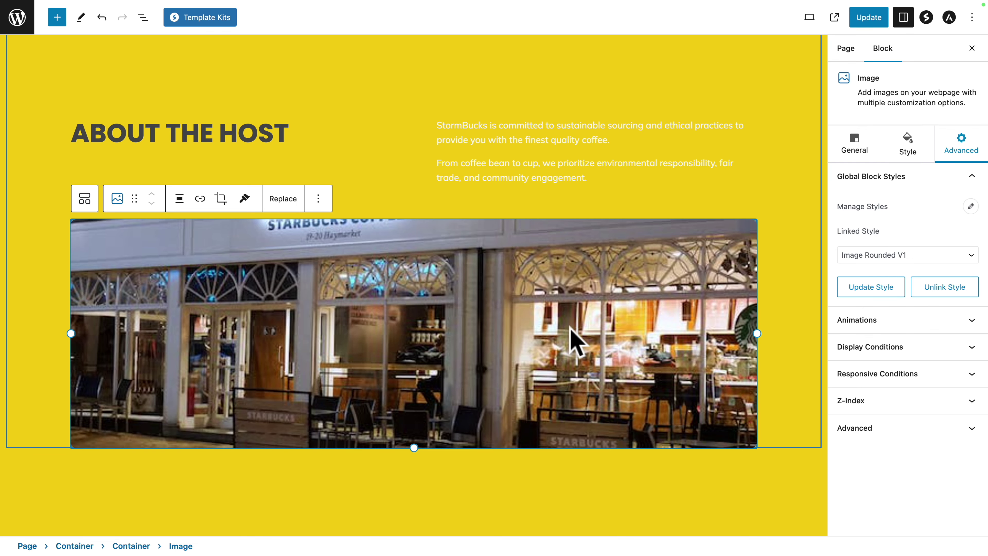
click(883, 257)
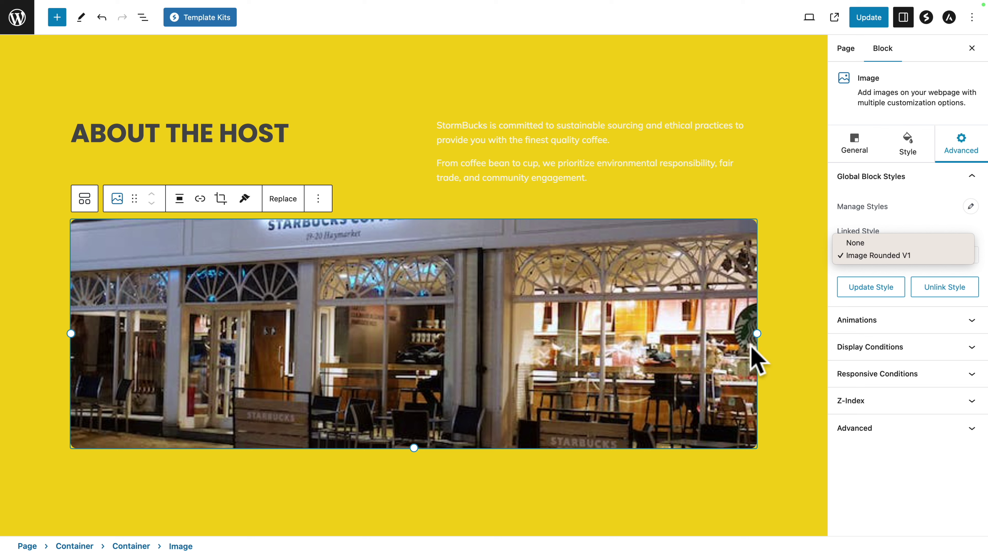
click(921, 193)
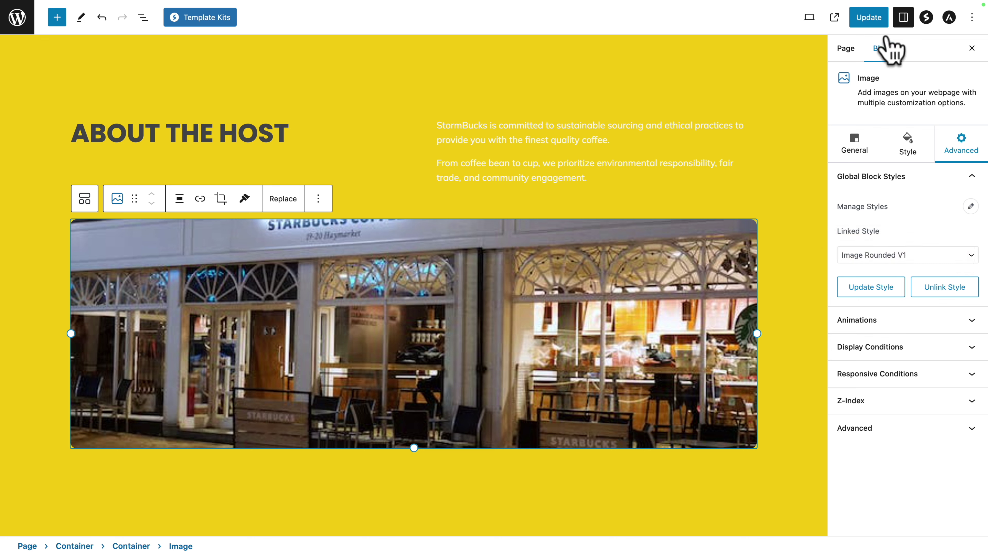
Step: Update the page and open the site's Menu page for editing
click(870, 19)
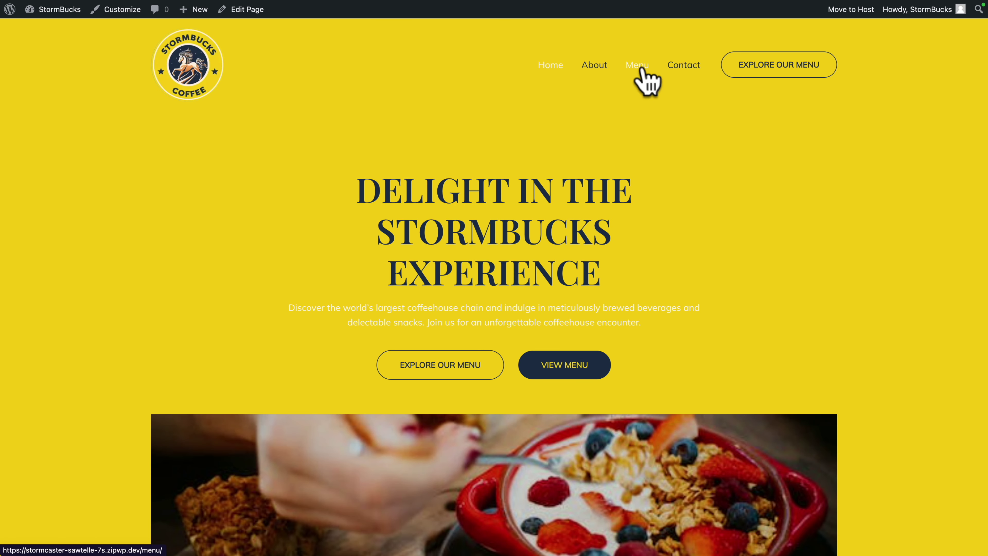
click(641, 67)
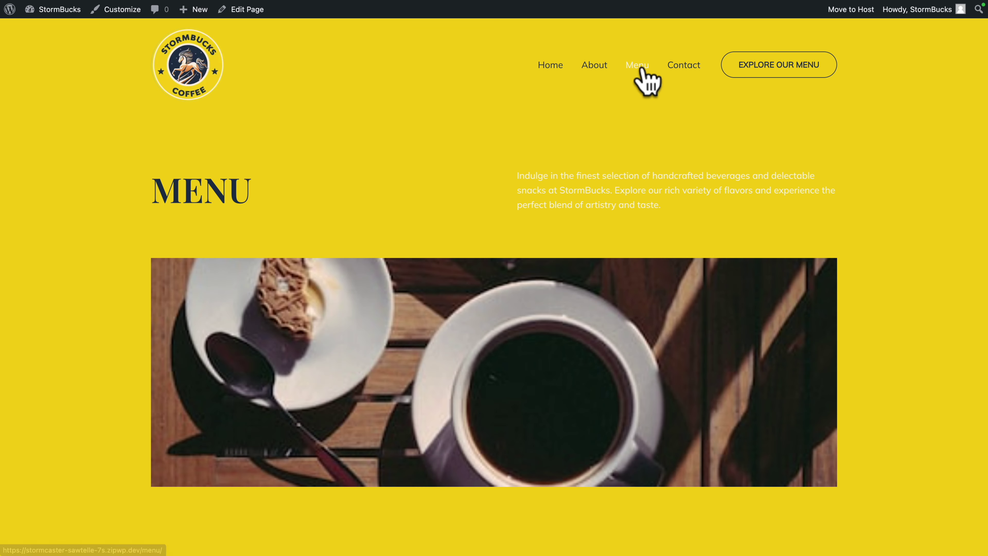
click(235, 15)
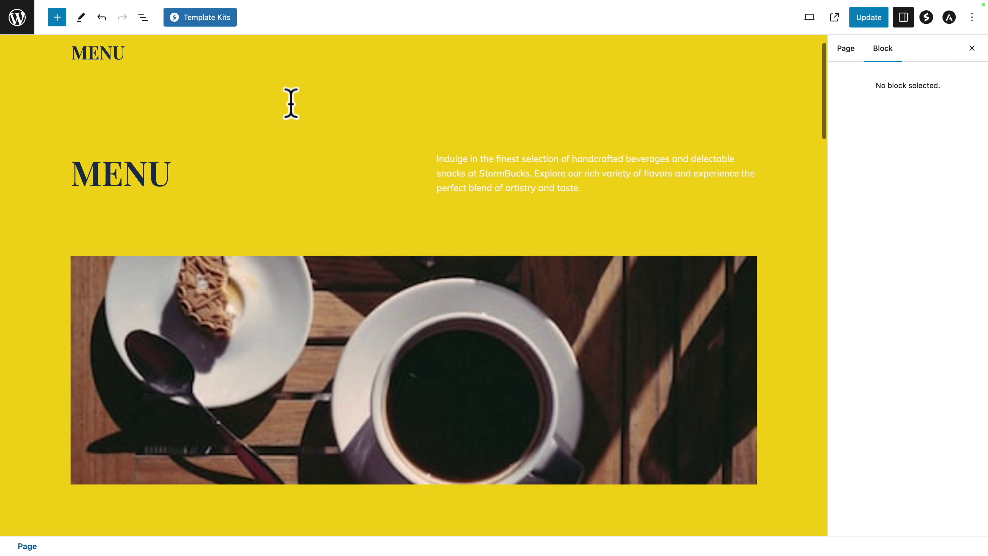
Step: Link the Menu page's coffee cup banner image to the existing global block style Image Rounded V1
scroll(272, 205, down, 3)
click(267, 221)
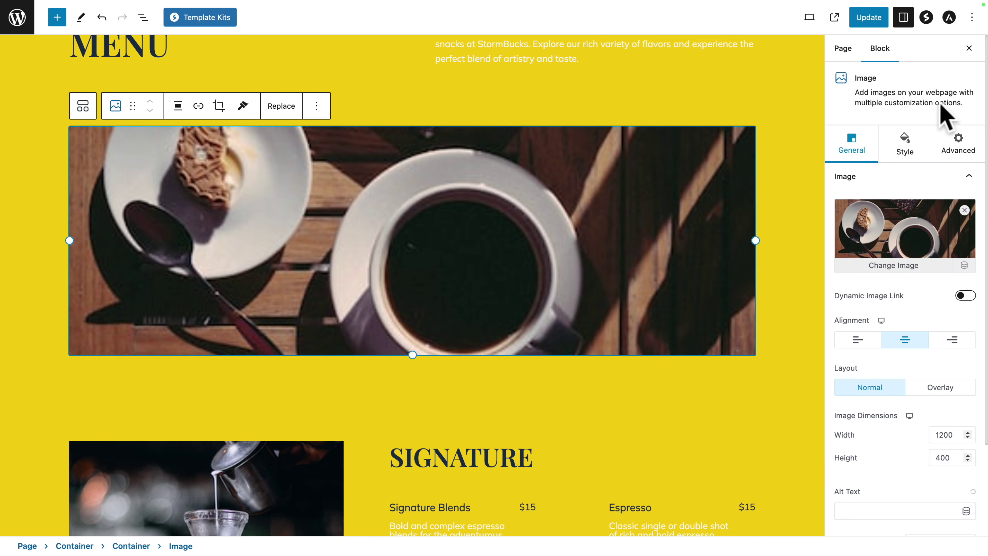
click(958, 145)
click(894, 259)
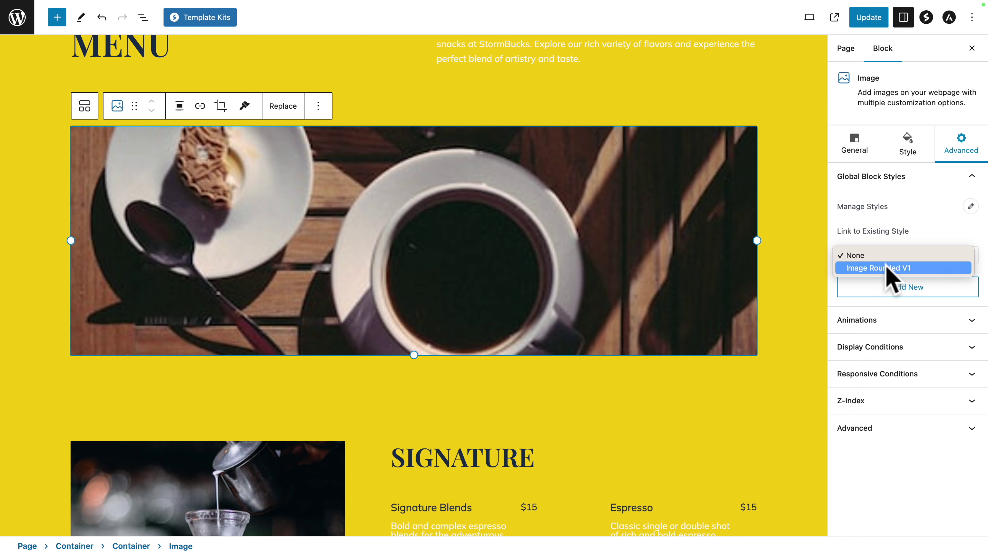
click(53, 120)
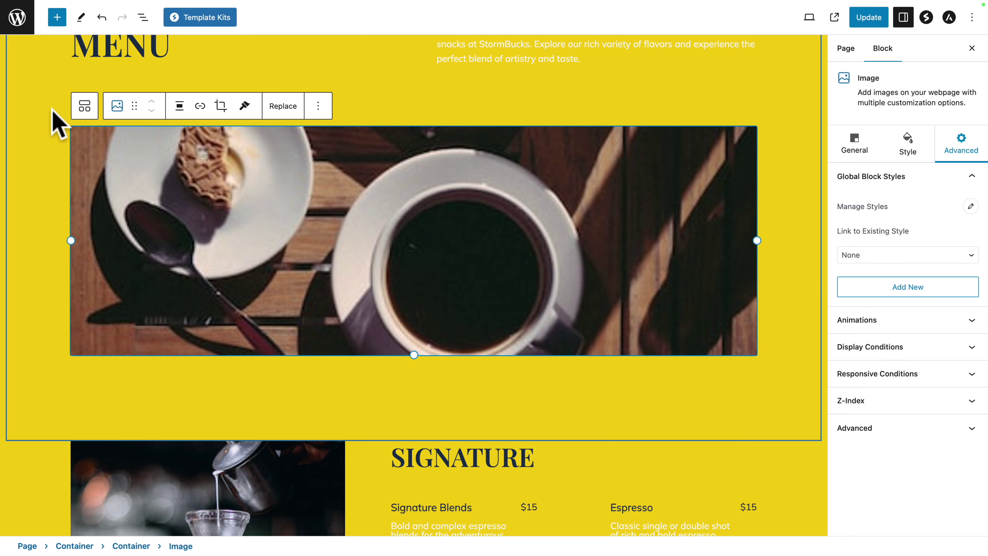
click(60, 147)
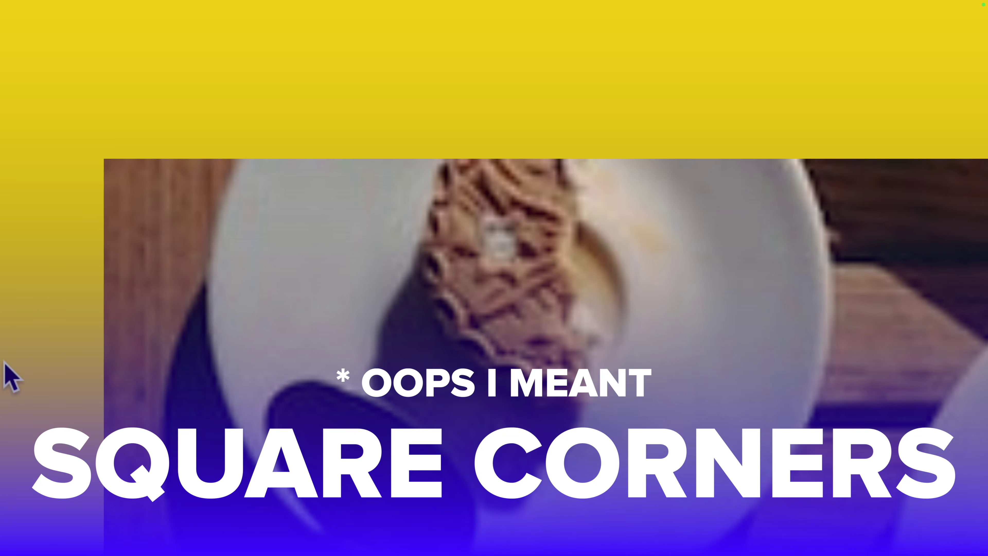
click(180, 290)
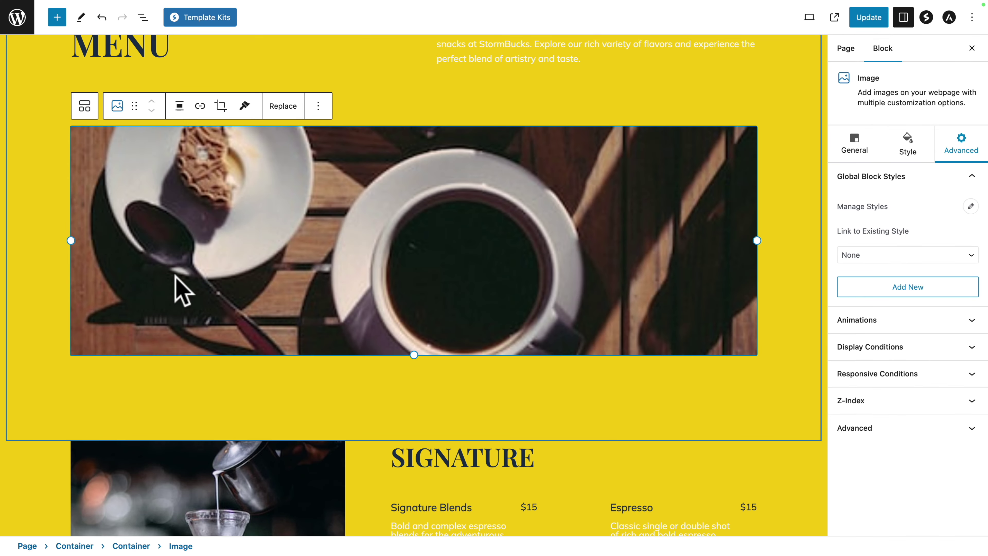
click(855, 260)
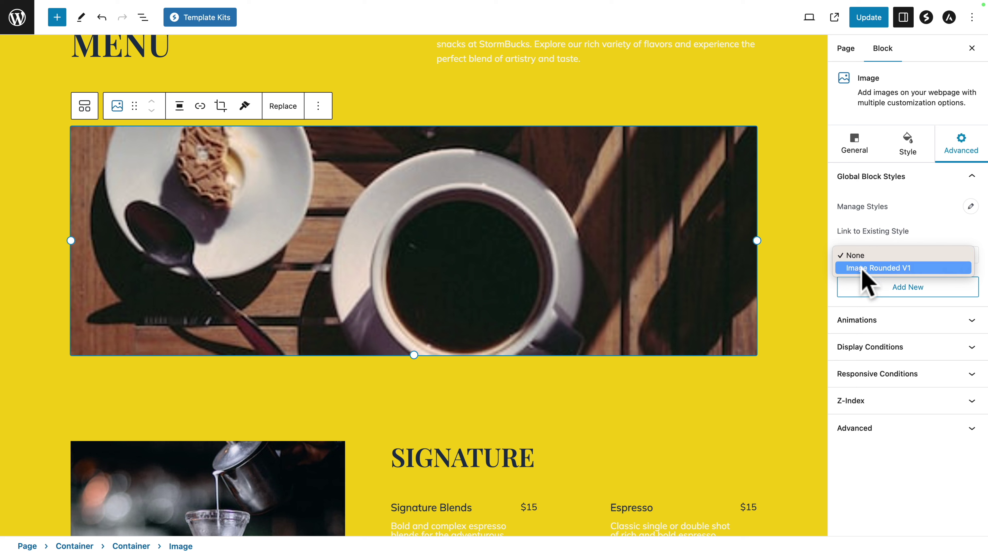
click(879, 268)
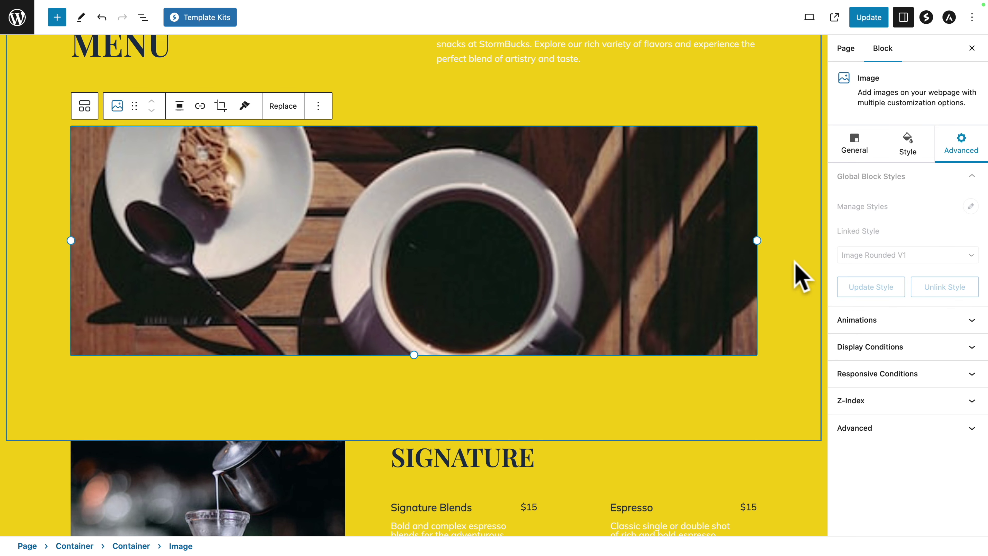
click(48, 132)
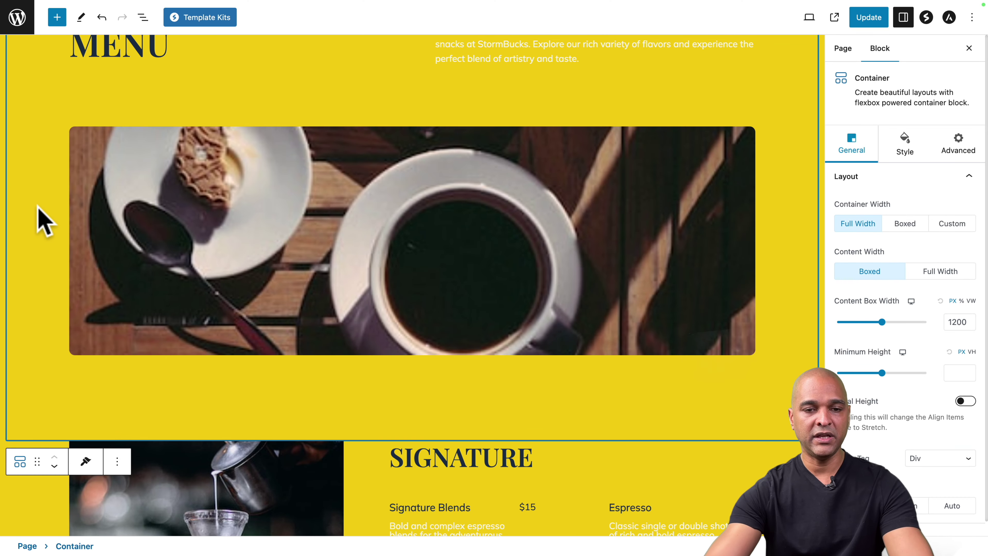
Step: Link the iced coffee carafe image in the Menu page's Signature section to the existing global block style Image Rounded V1
scroll(38, 210, down, 4)
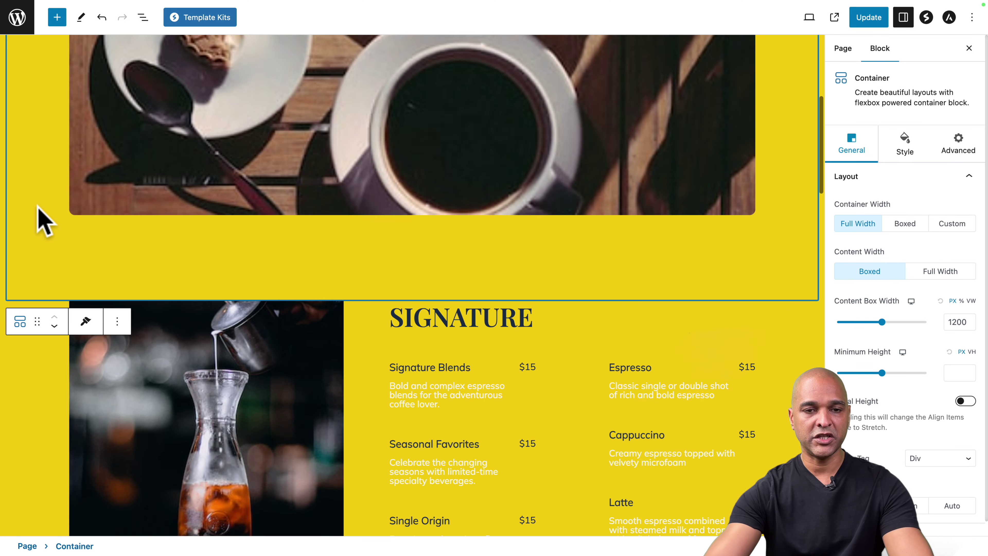
scroll(39, 212, down, 5)
click(194, 263)
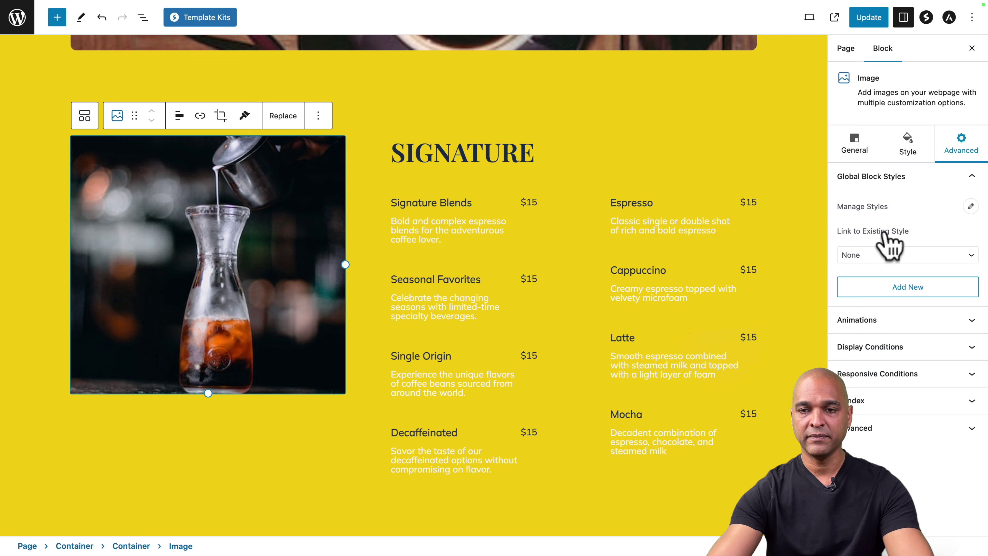
click(863, 256)
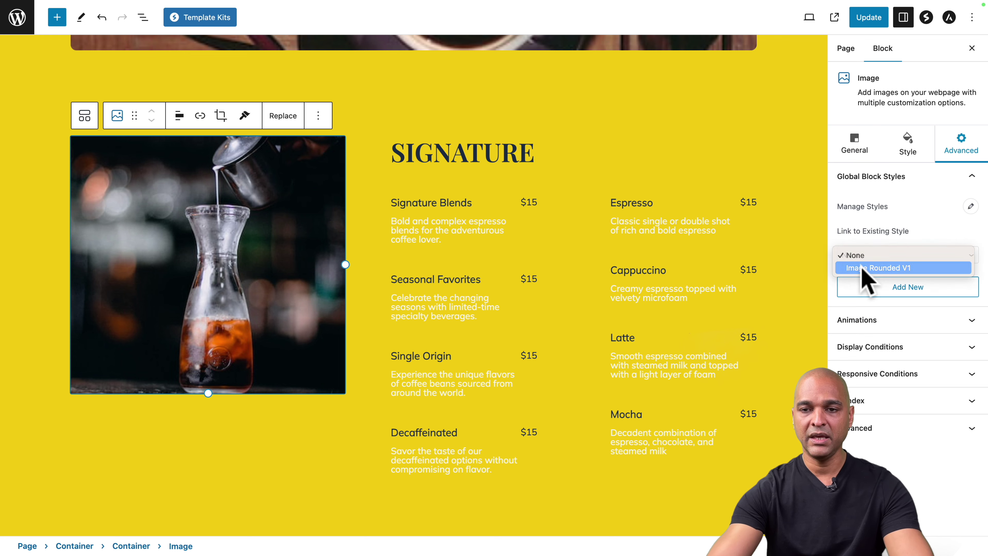
click(862, 268)
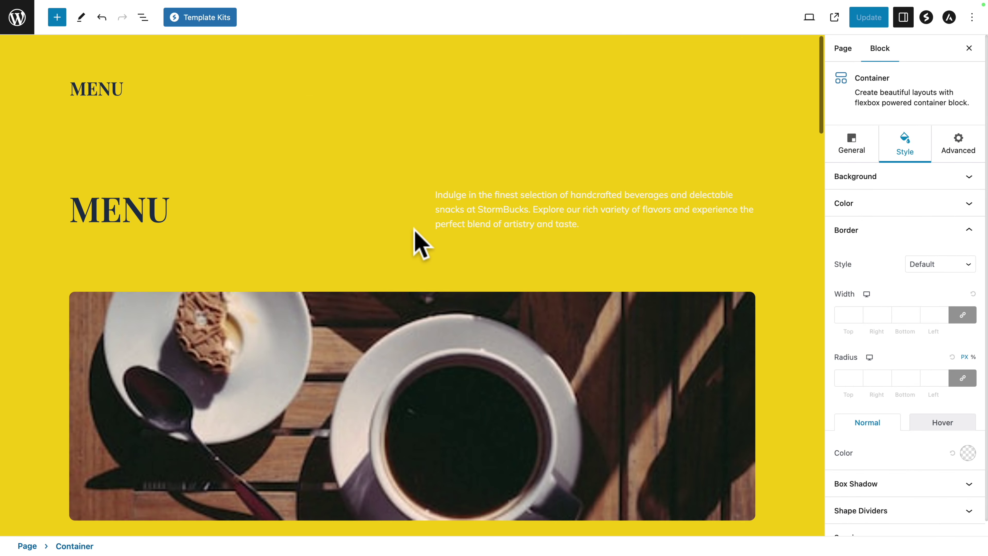
Step: Link the Menu page's SIGNATURE heading to the existing global block style H2 Alternate V1
scroll(111, 297, down, 5)
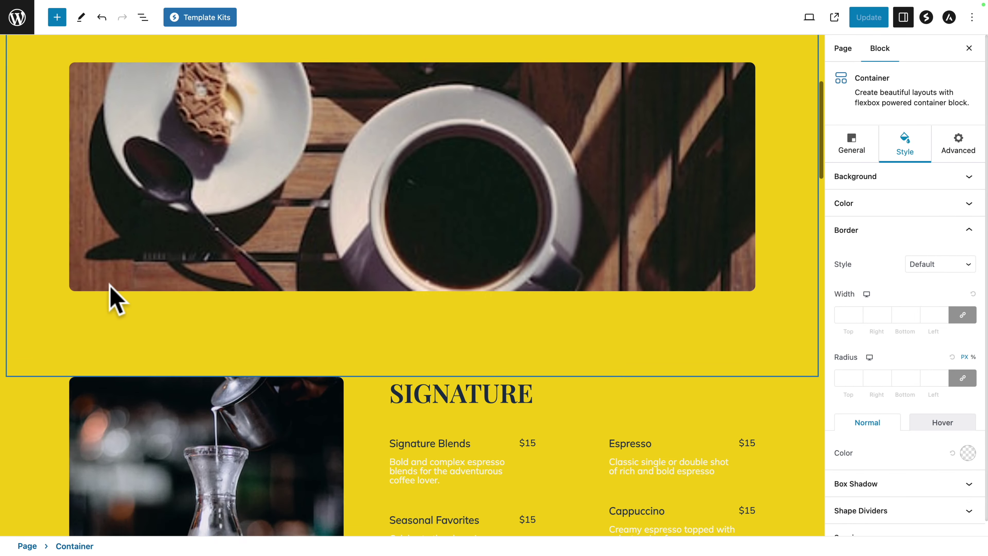
scroll(110, 298, down, 9)
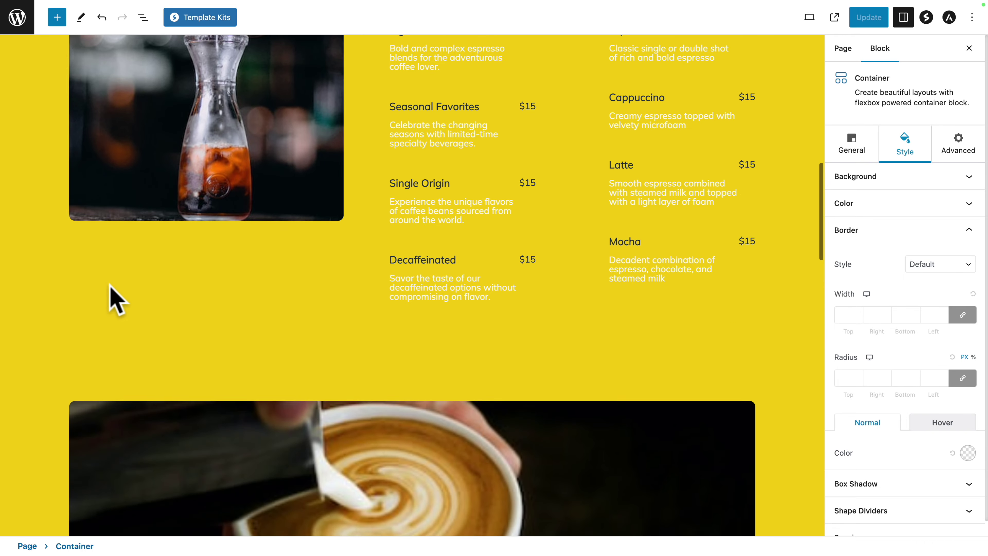
scroll(117, 300, down, 3)
scroll(117, 300, up, 9)
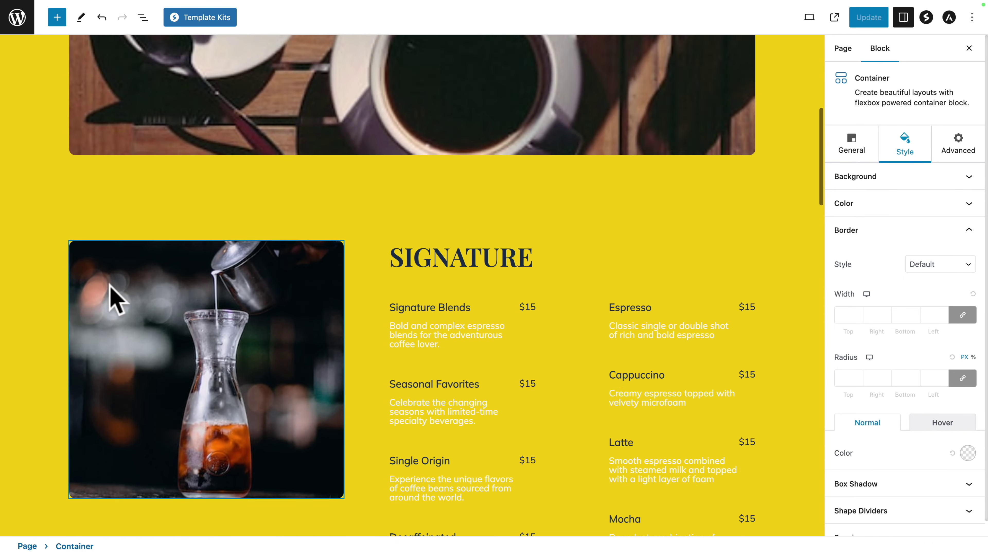
scroll(110, 287, up, 8)
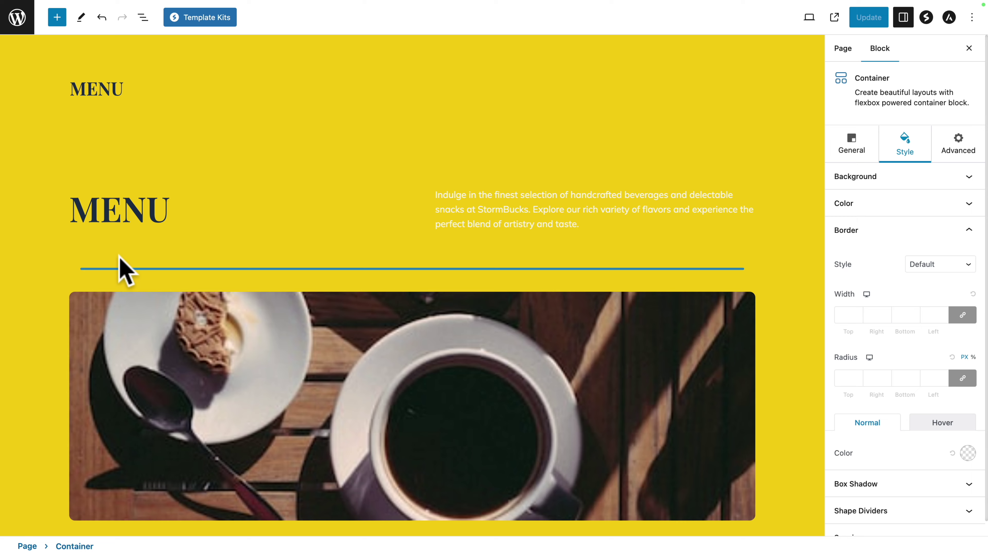
scroll(112, 218, down, 9)
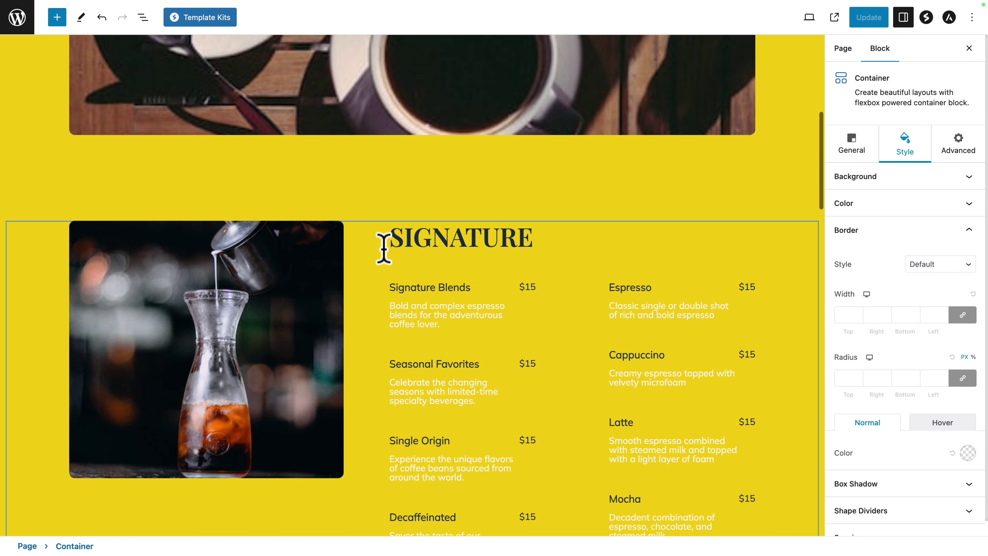
click(414, 235)
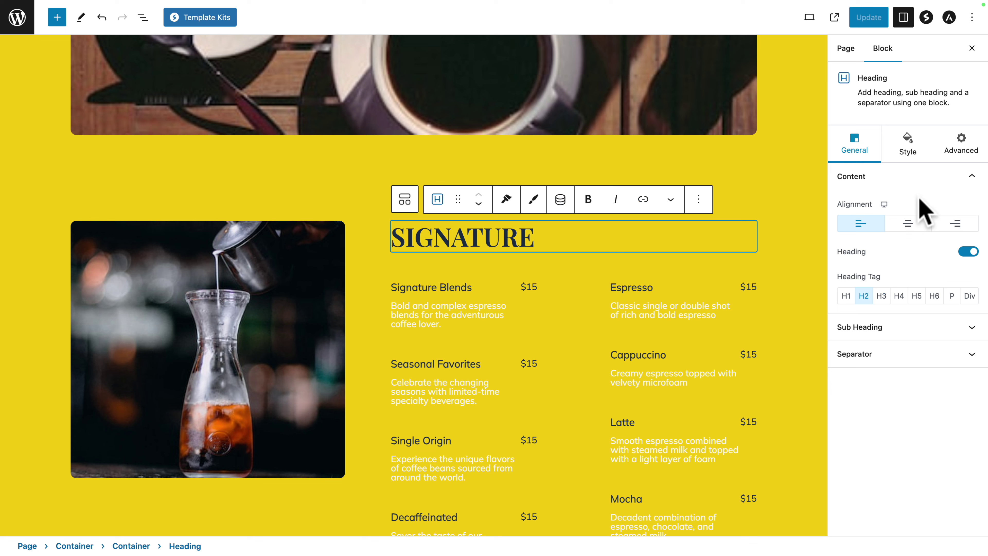
click(963, 152)
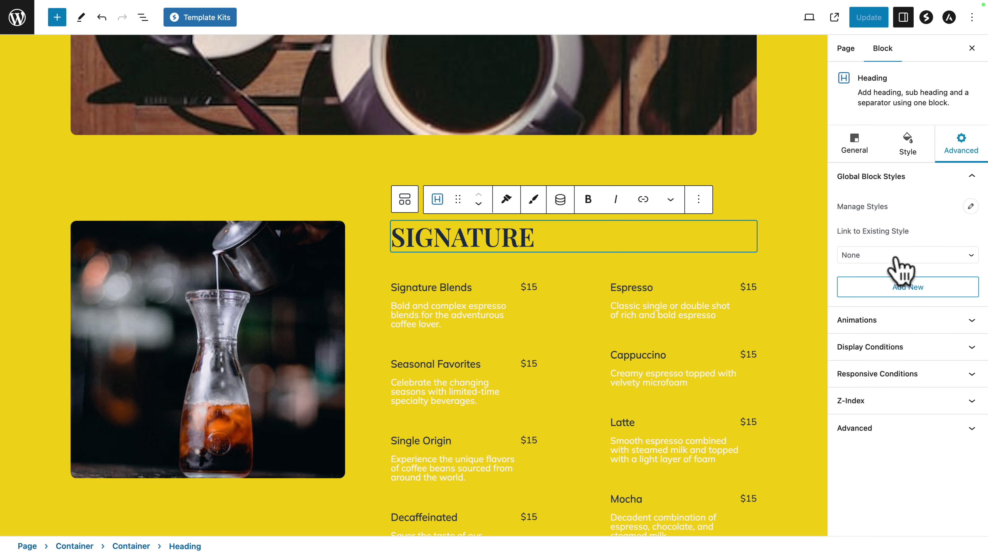
click(875, 256)
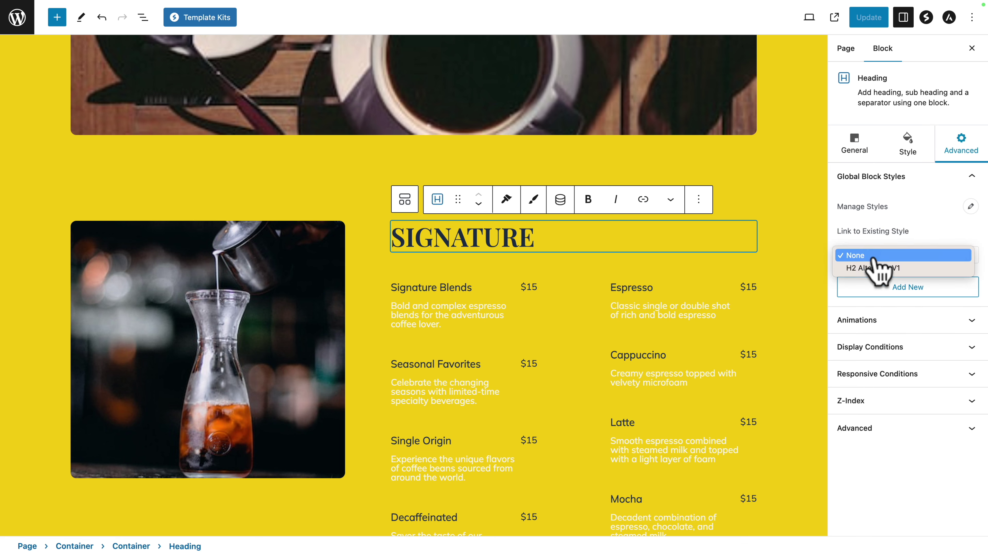
click(862, 268)
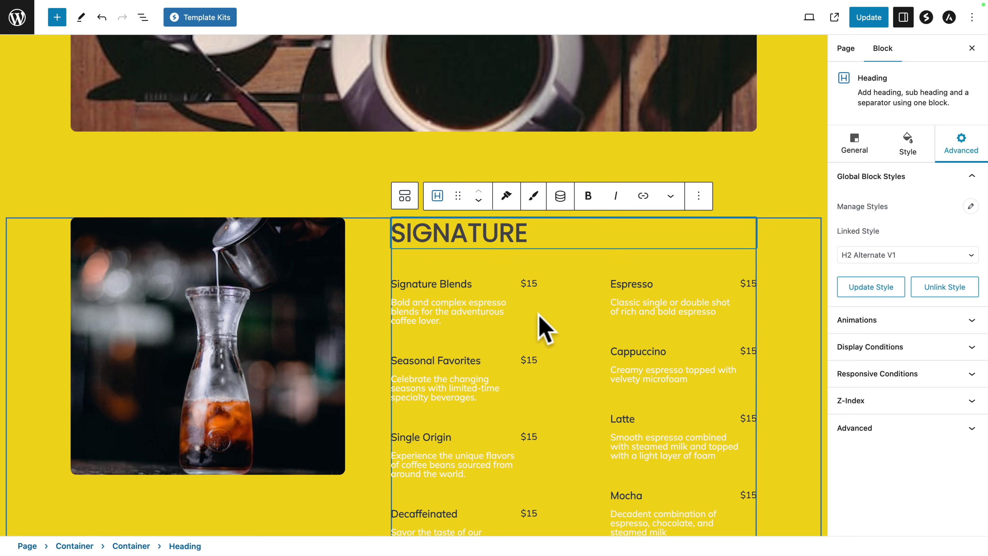
Step: Link the SPECIALTY heading to the existing global block style H2 Alternate V1
scroll(55, 379, down, 10)
click(386, 111)
click(961, 144)
click(906, 254)
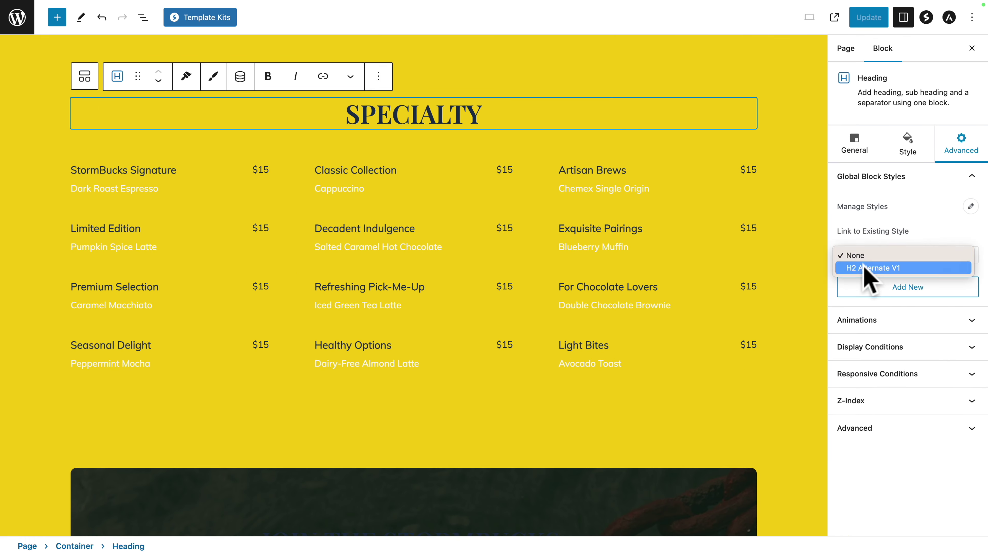
click(871, 268)
Step: Link the SNACKS heading to the global block style H2 Alternate V1 and set its heading tag to H2
scroll(399, 173, up, 10)
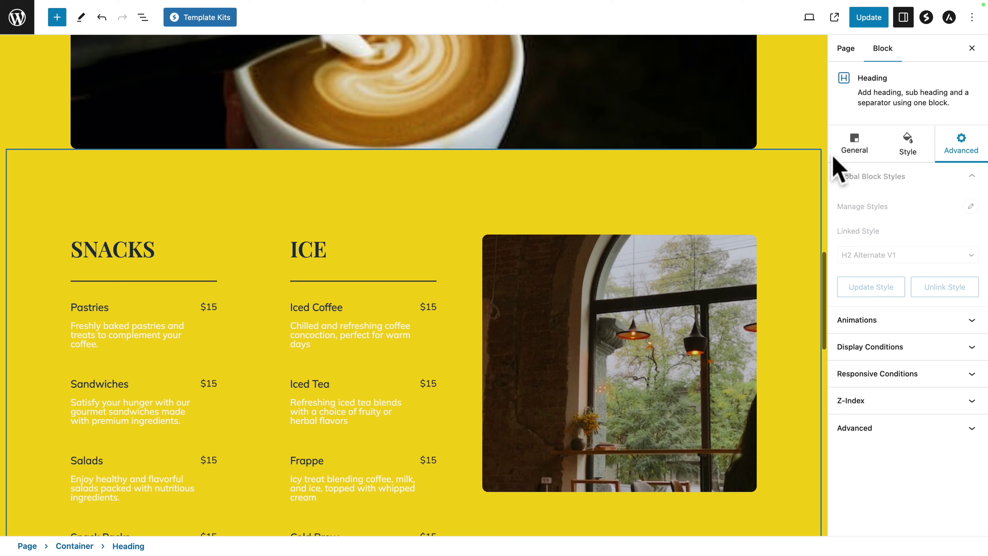
click(851, 149)
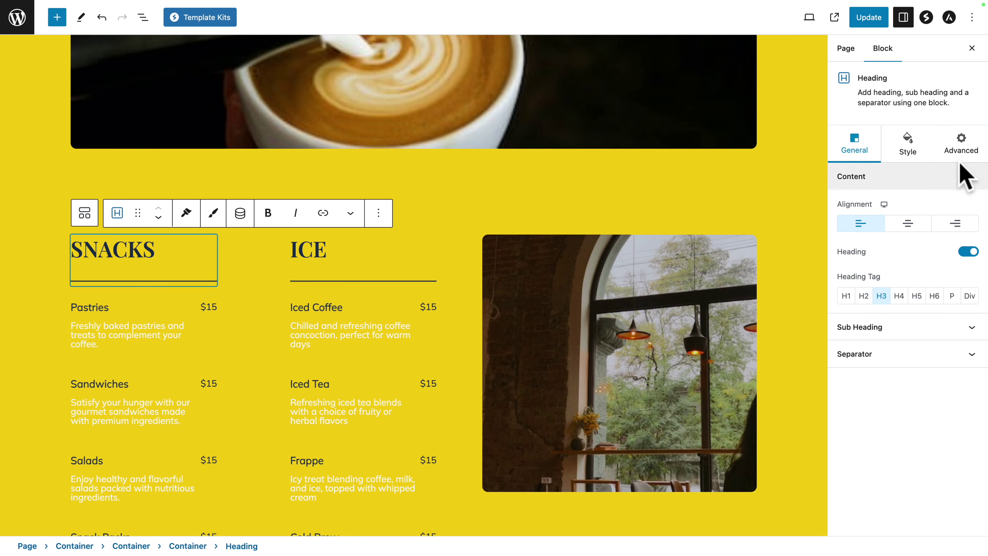
click(964, 155)
click(864, 255)
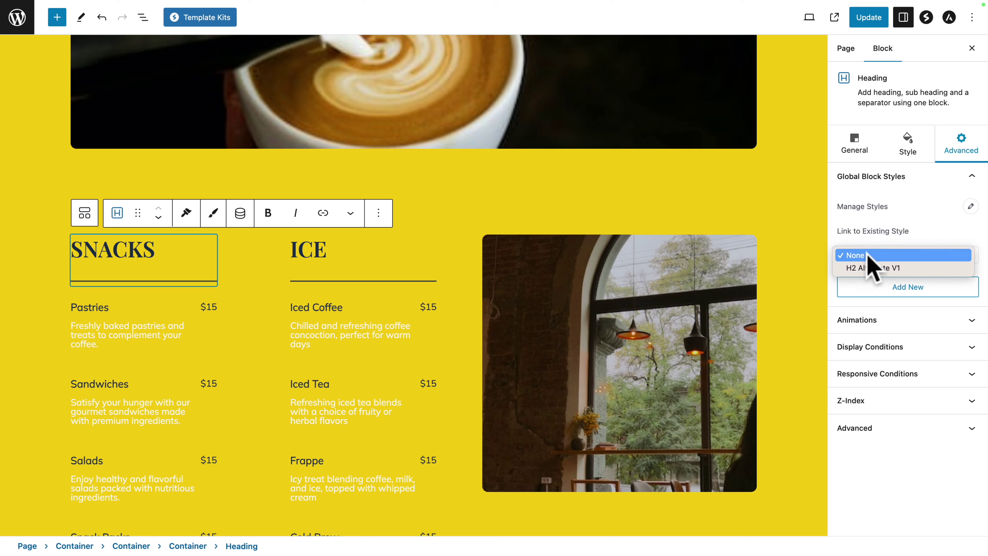
click(864, 267)
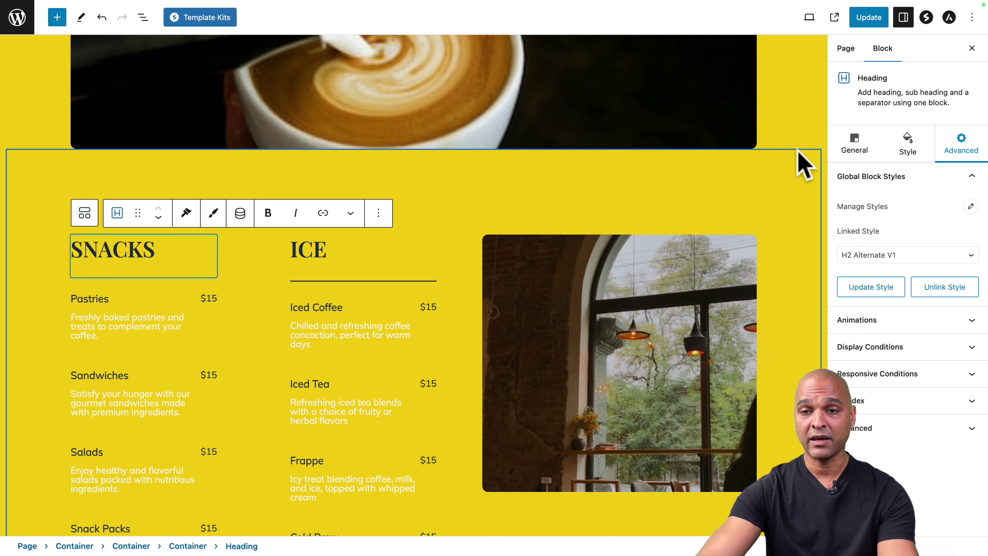
click(856, 148)
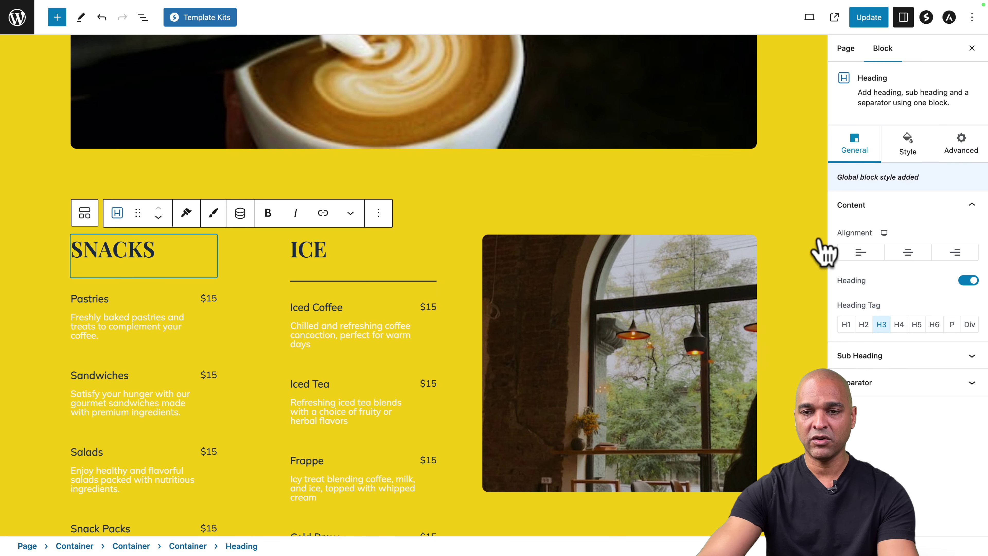
click(863, 325)
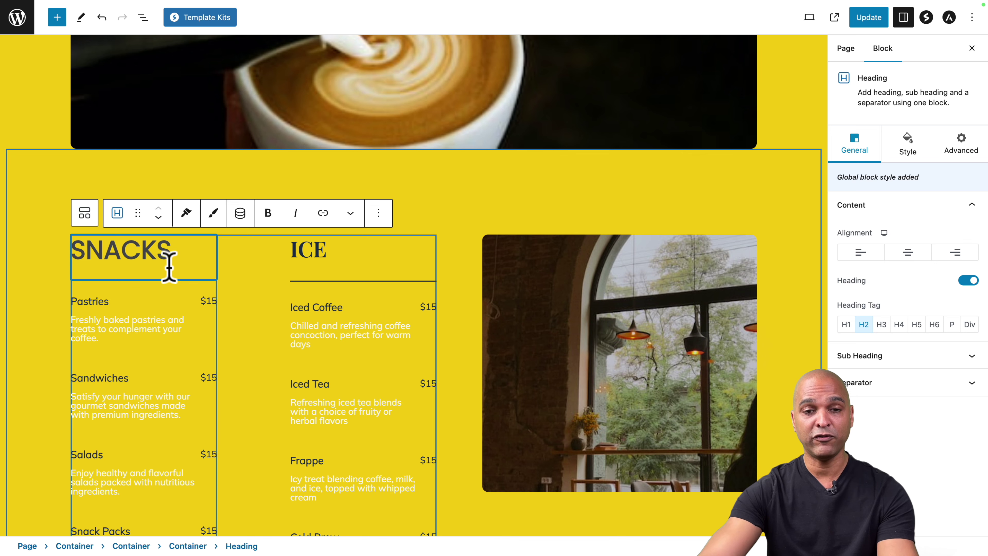
Step: Set the ICE heading's tag to H2 and link it to the global block style H2 Alternate V1
click(315, 252)
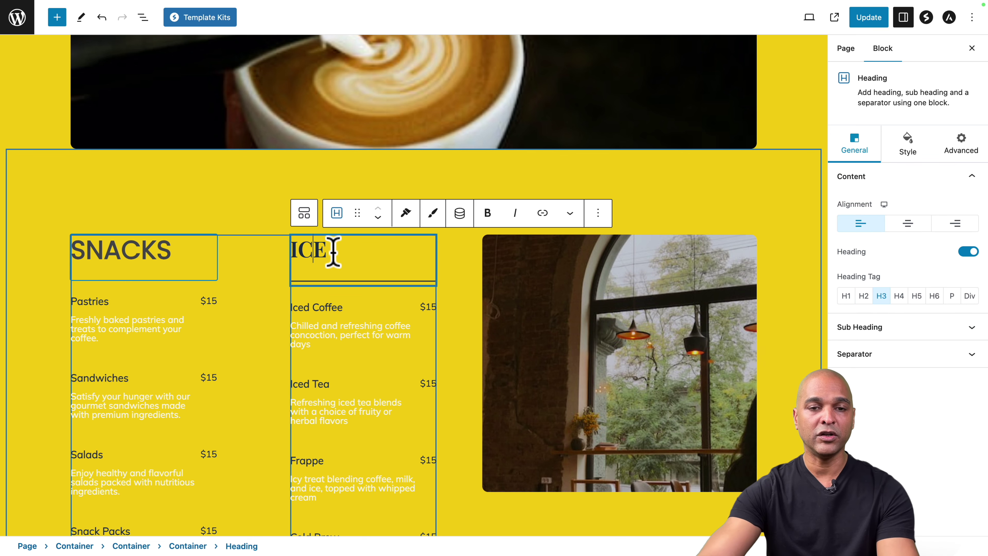
click(862, 297)
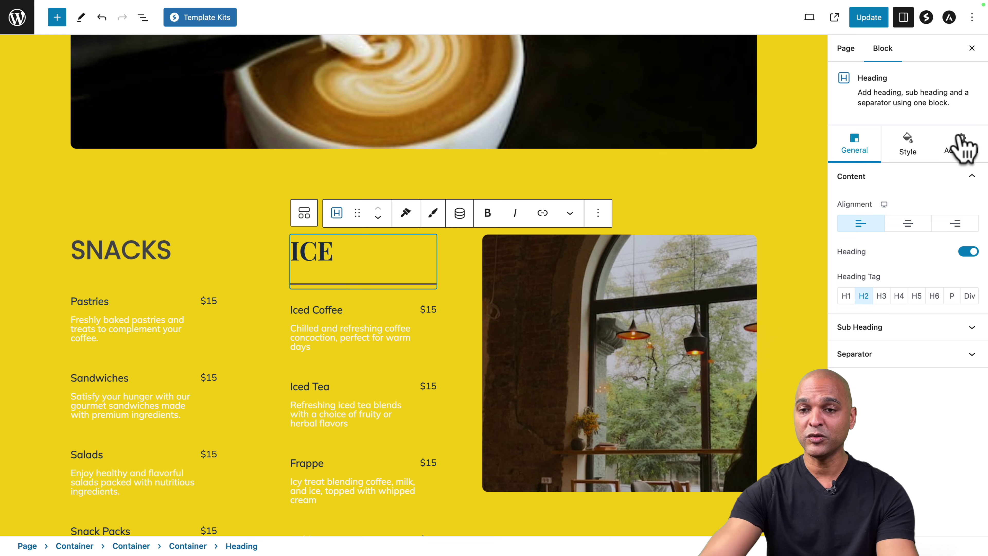
click(960, 146)
click(890, 257)
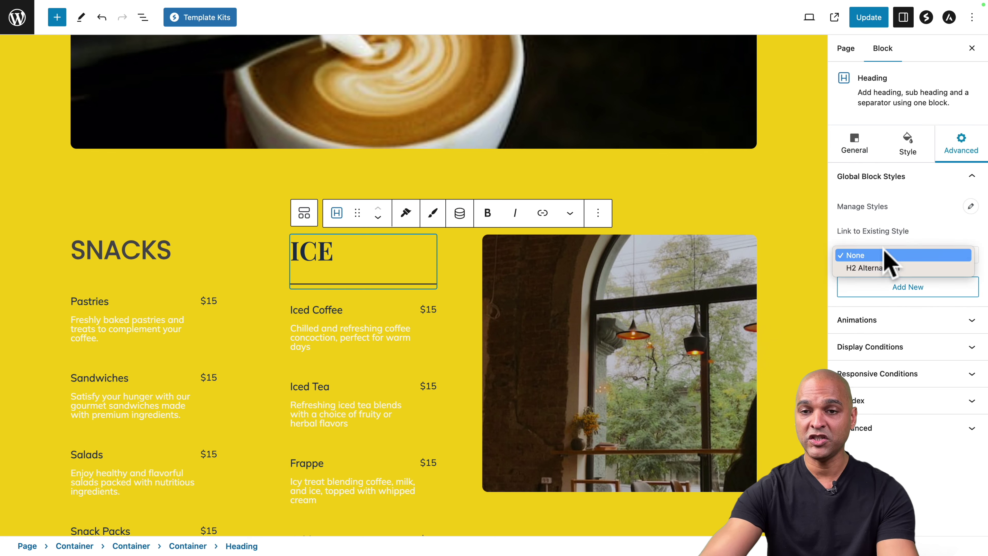
click(870, 269)
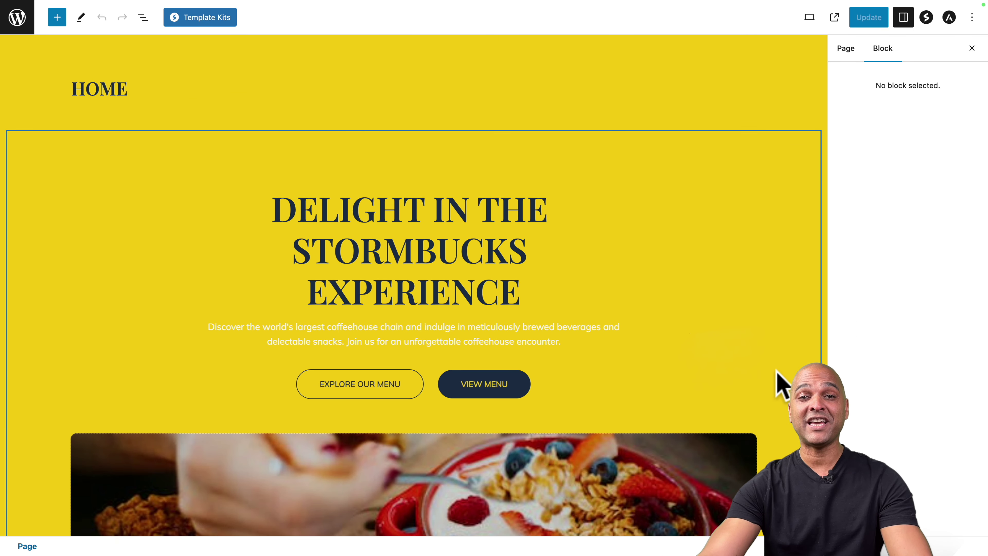
Step: Set the border radius of the Home page's first About Us image, the hand-held coffee cup, to 300 px
scroll(776, 369, down, 8)
scroll(776, 374, down, 8)
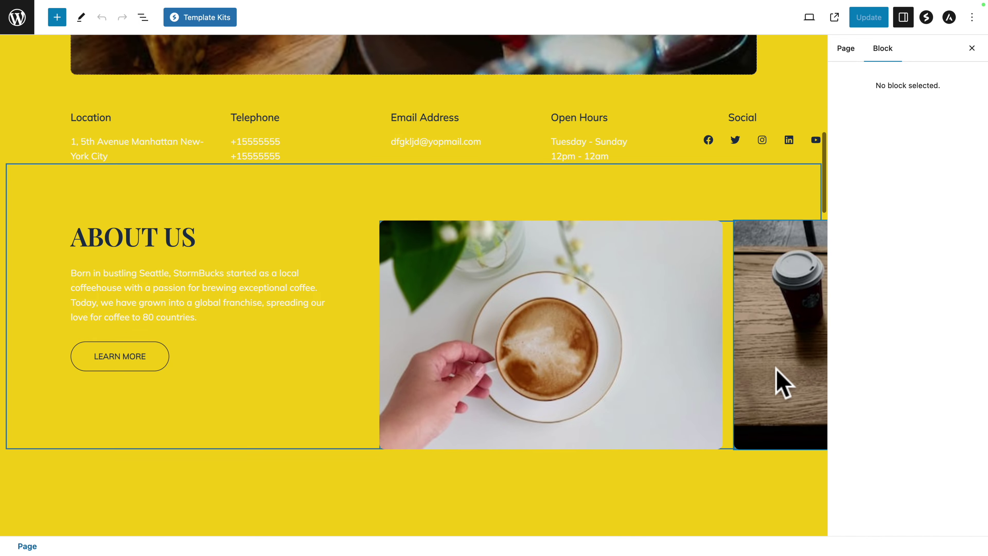
click(559, 261)
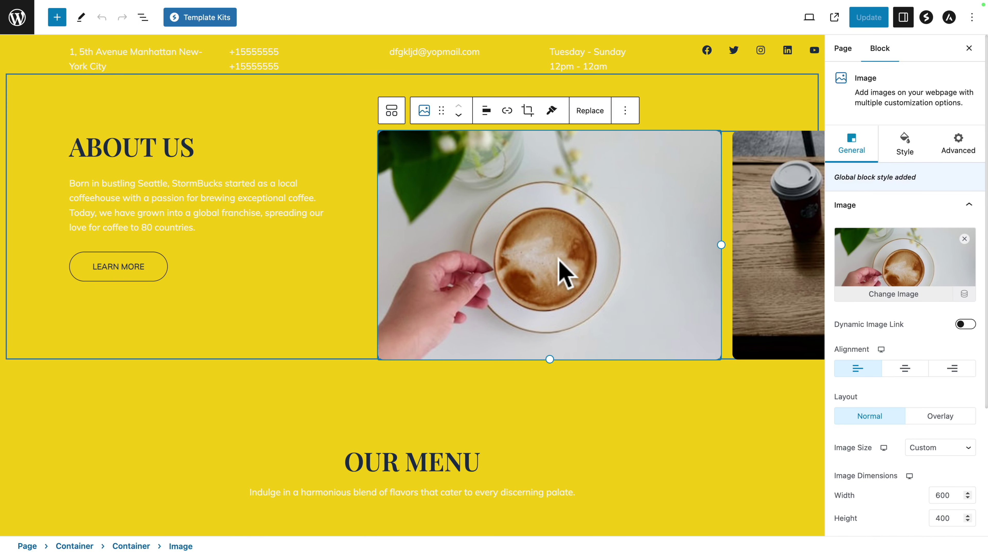
click(901, 157)
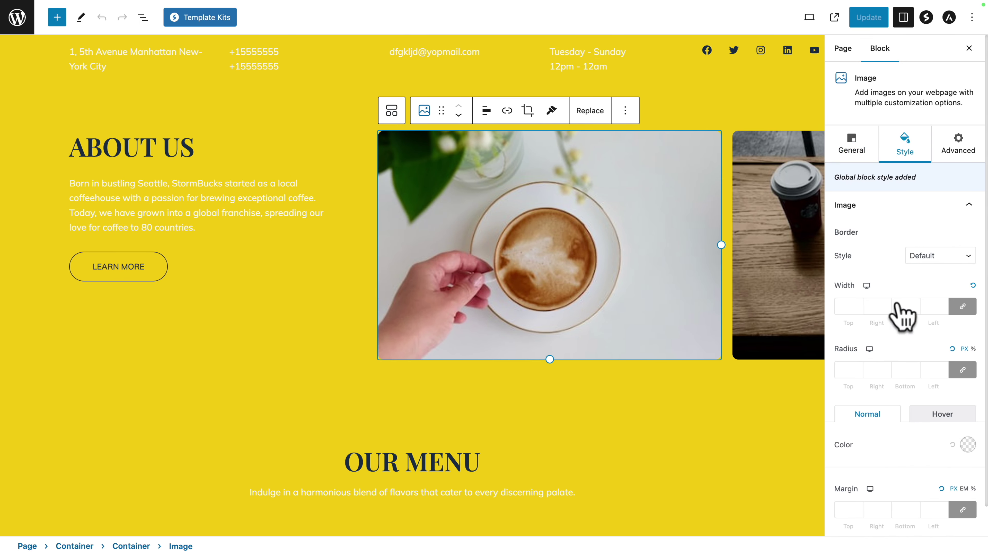
click(843, 370)
text(300)
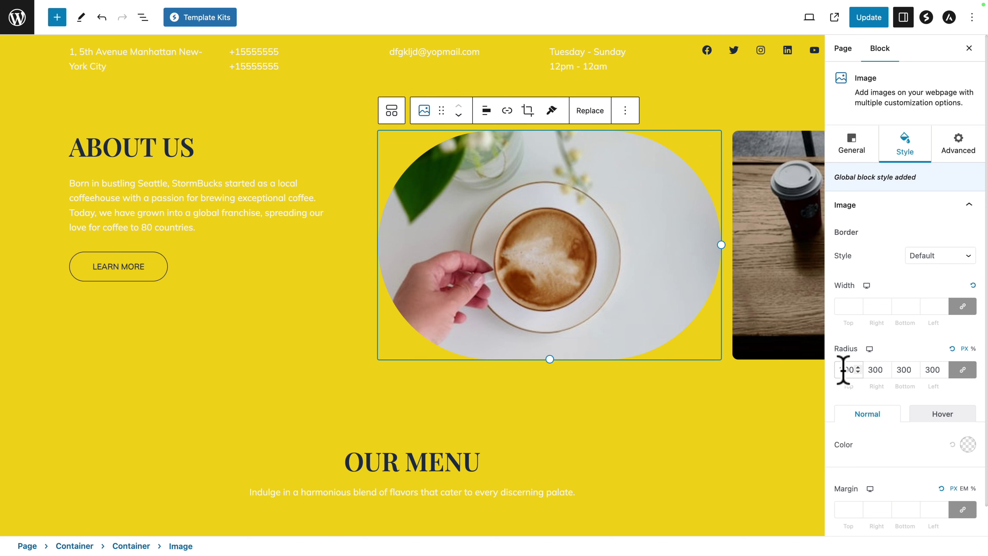
Step: Update the linked global style Image Rounded V1 from the coffee cup image and check the other images on the Home page
click(958, 154)
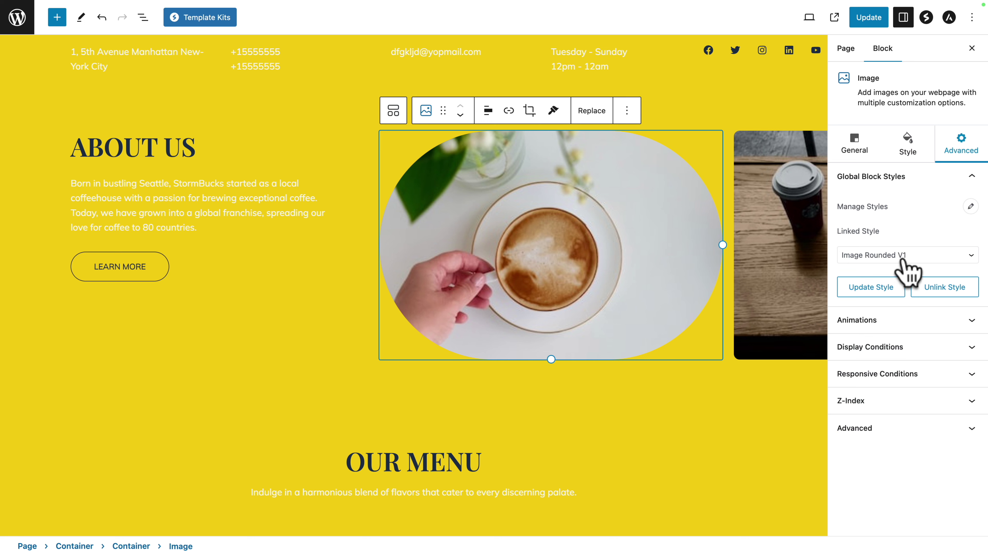
click(869, 293)
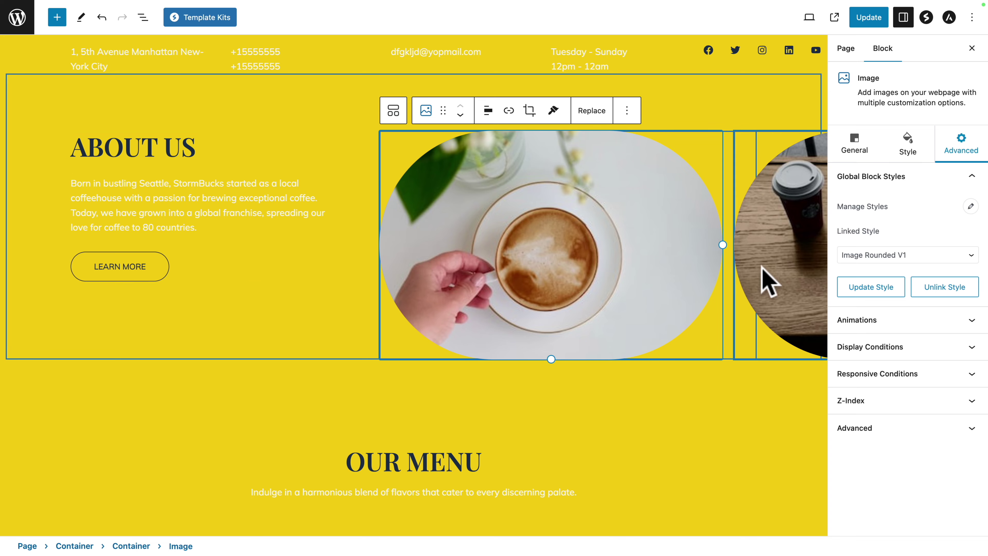
scroll(765, 276, down, 5)
scroll(768, 283, down, 4)
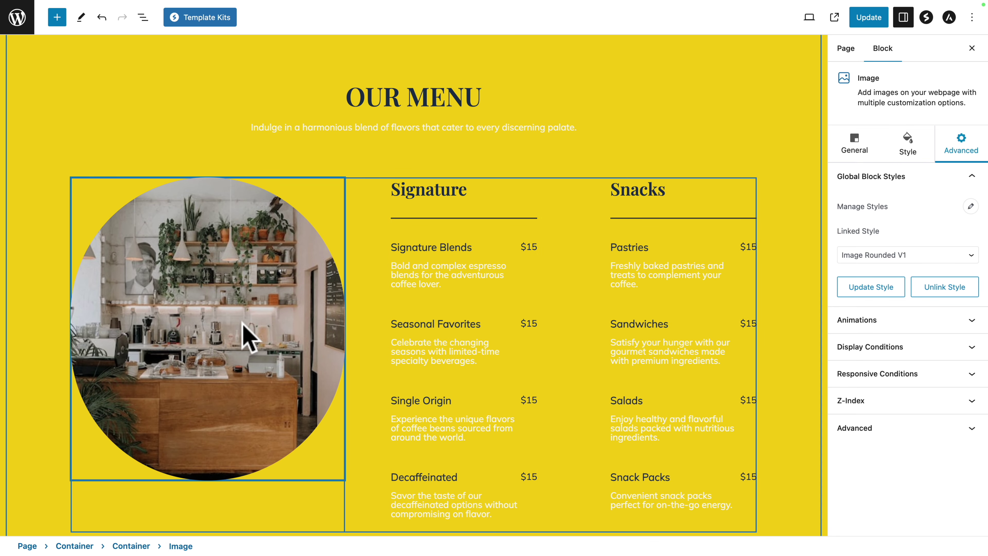
scroll(249, 336, up, 7)
scroll(249, 336, down, 17)
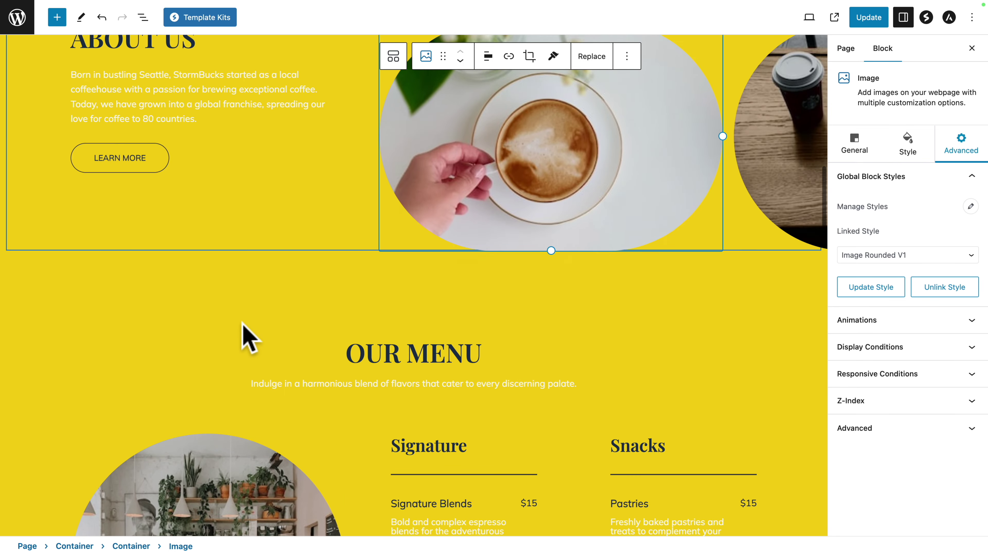
scroll(249, 339, down, 9)
Step: Set the ABOUT THE HOST heading's font family to Gochi Hand, update its linked global style H2 Alternate V1 and save the page
scroll(233, 335, up, 4)
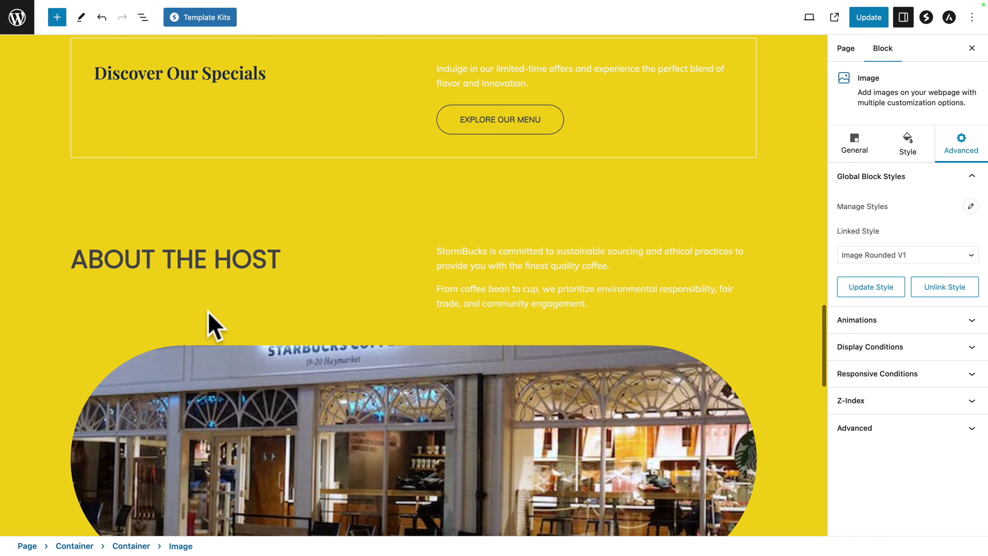
click(163, 261)
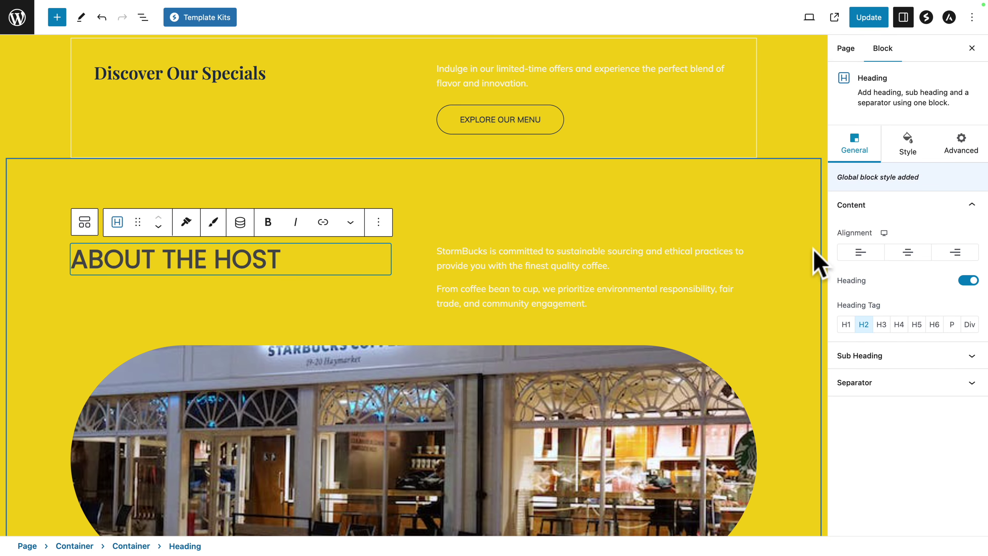
click(903, 152)
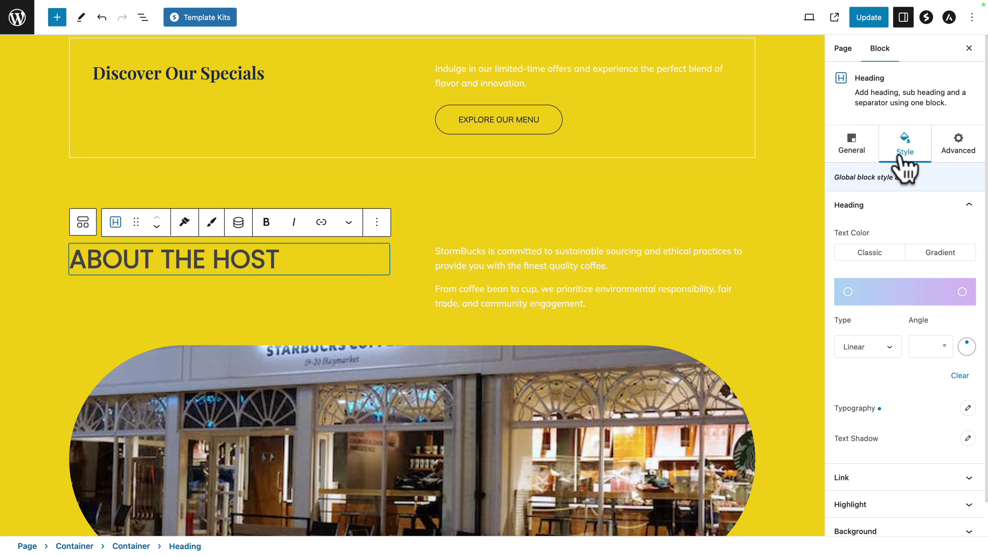
click(968, 408)
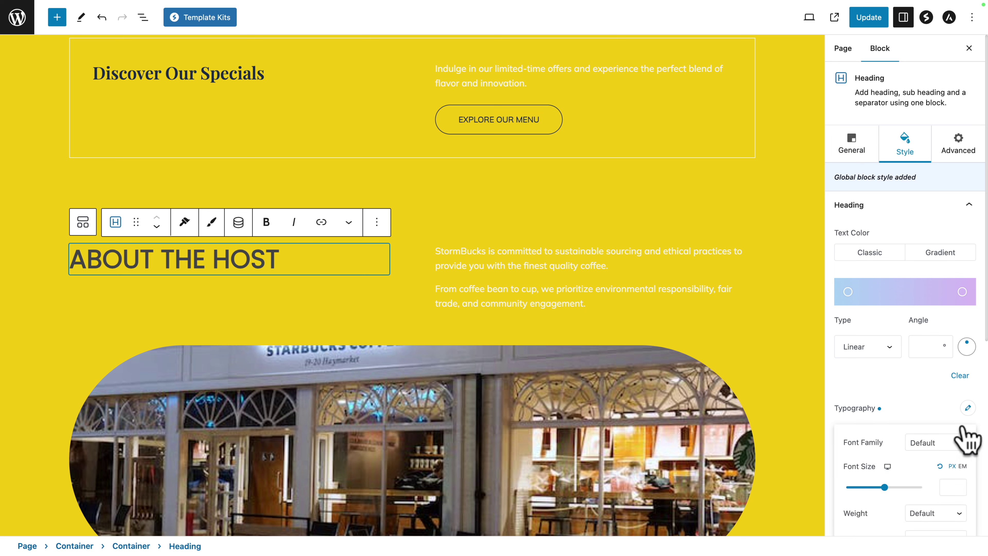
click(934, 444)
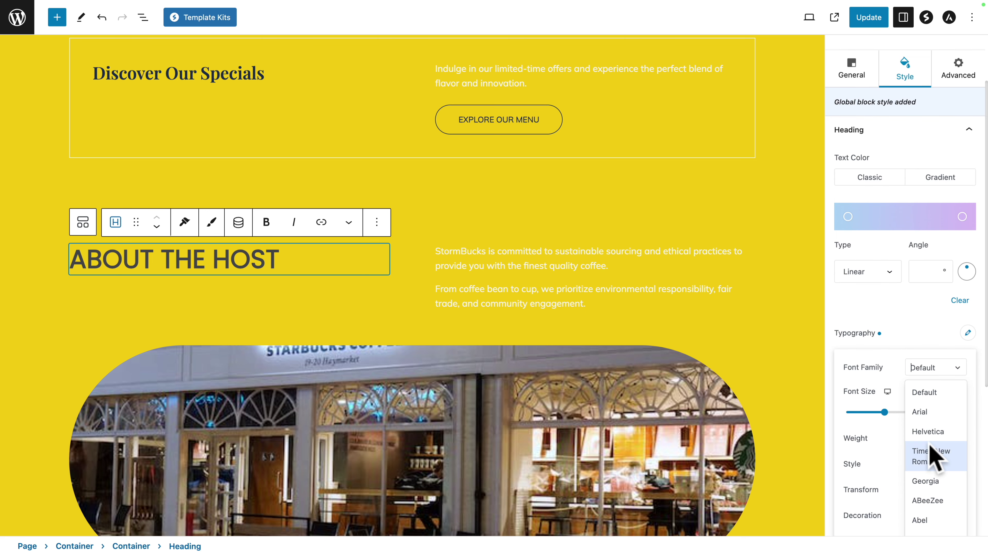
text(hand)
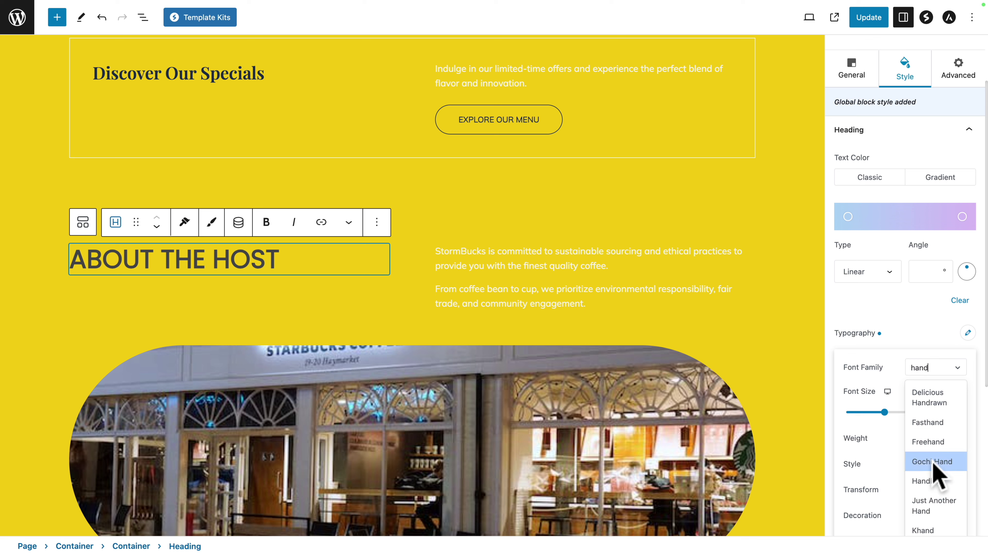
click(934, 463)
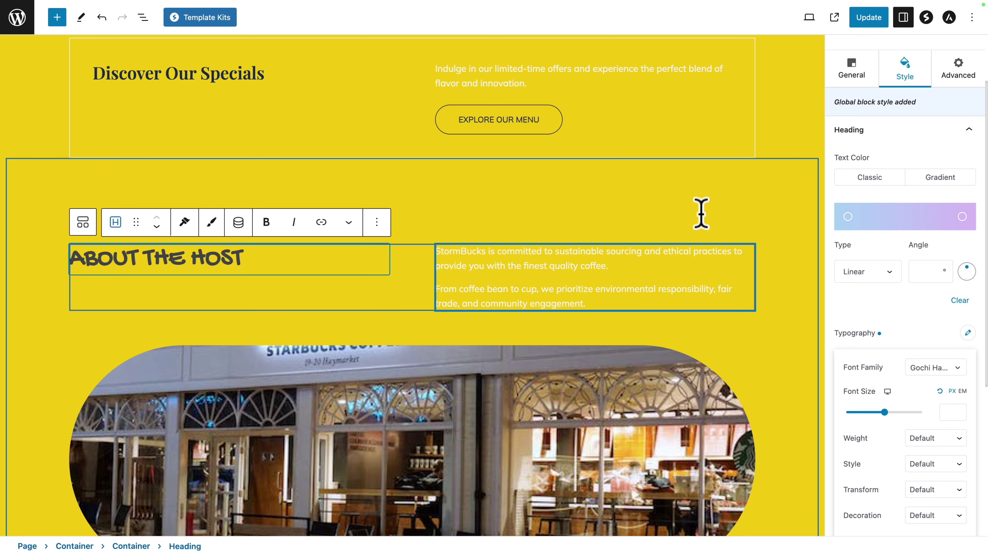
click(949, 76)
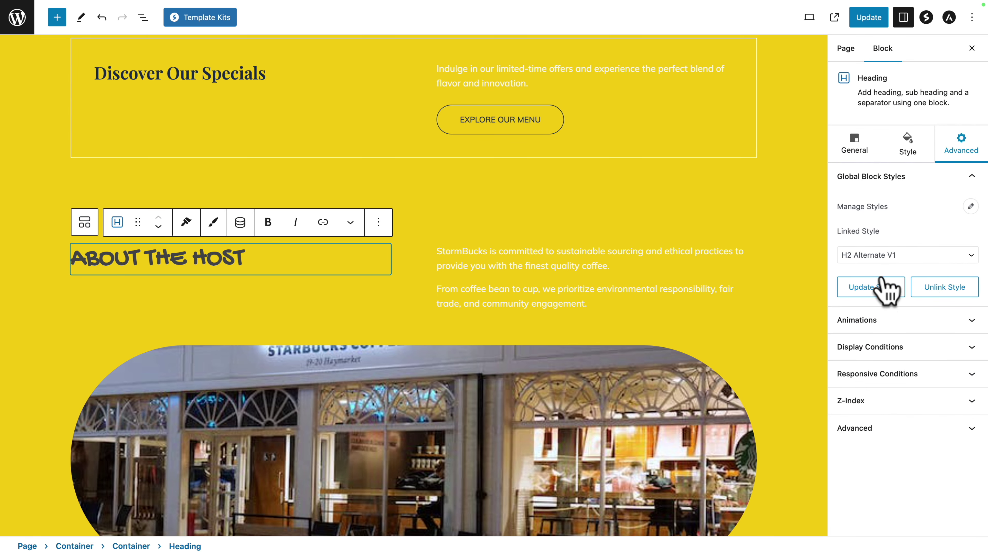
click(868, 17)
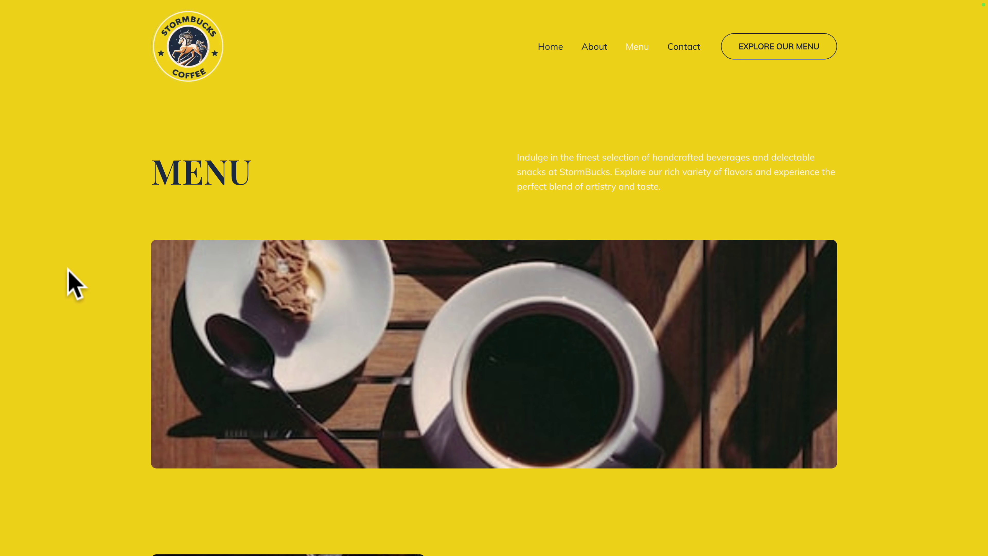
Step: Examine the SIGNATURE, SNACKS and ICE headings and the images on the live Menu page for the updated global styles
scroll(68, 272, down, 10)
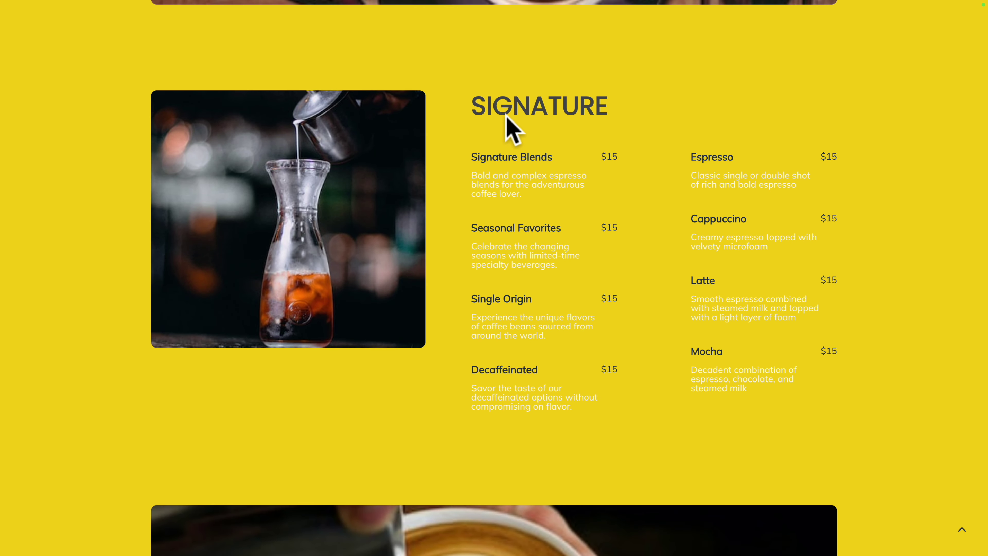
scroll(92, 175, down, 1)
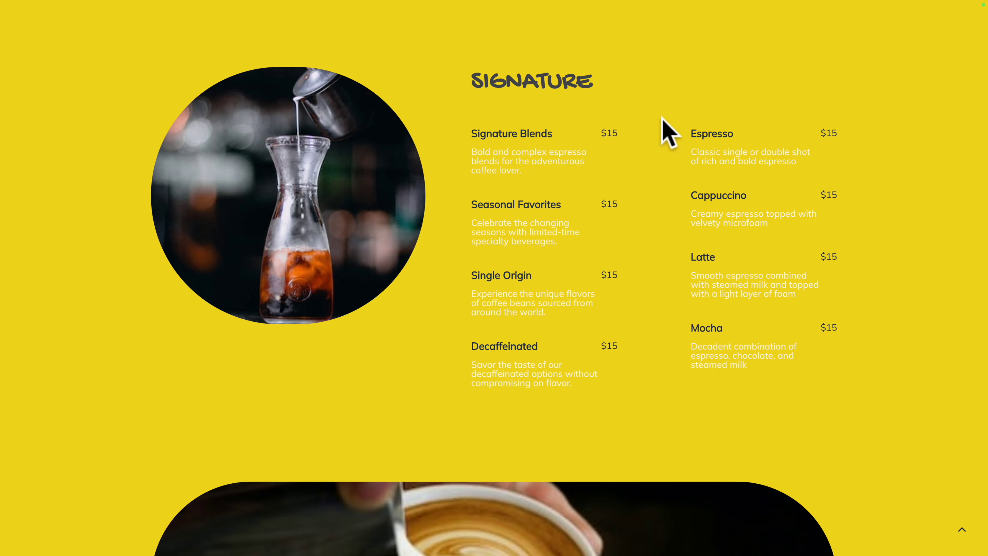
scroll(573, 239, down, 10)
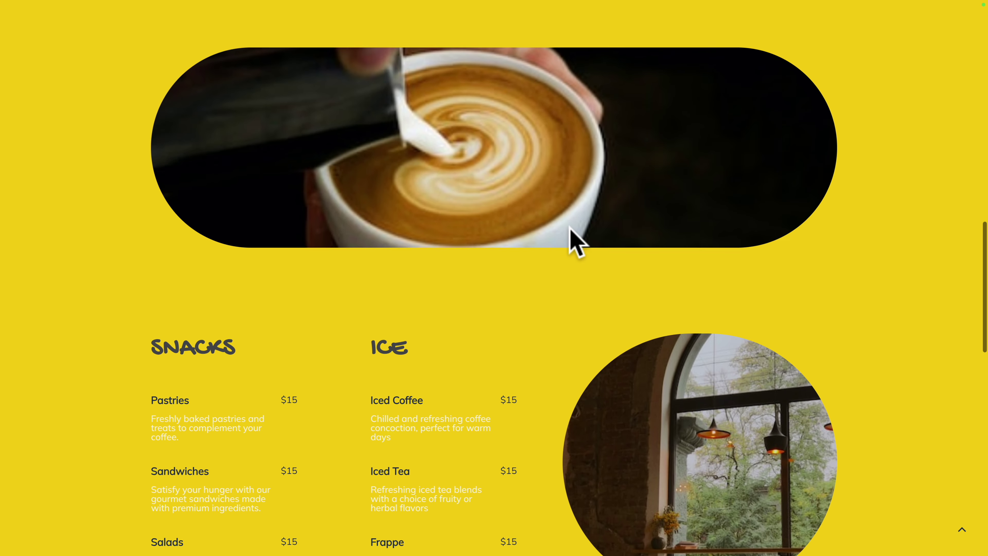
scroll(573, 238, down, 4)
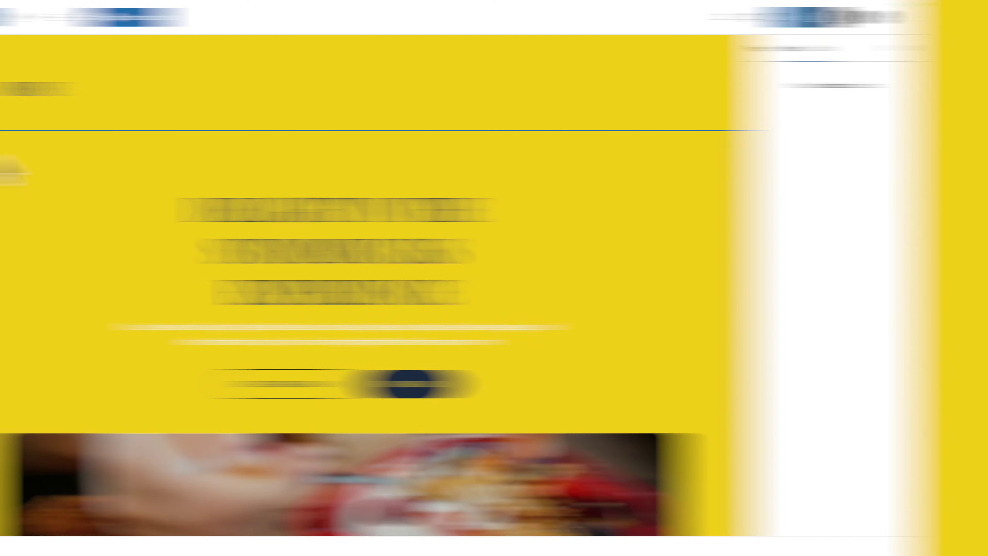
Step: Set the ABOUT THE HOST heading's font family to Poppins and update its linked global style H2 Alternate V1
scroll(53, 256, down, 15)
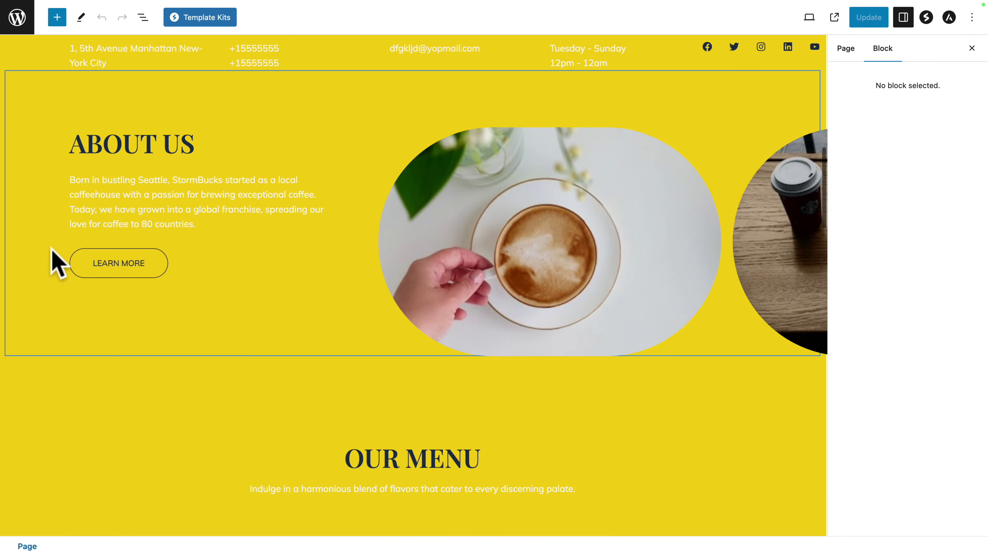
scroll(53, 257, down, 3)
click(87, 237)
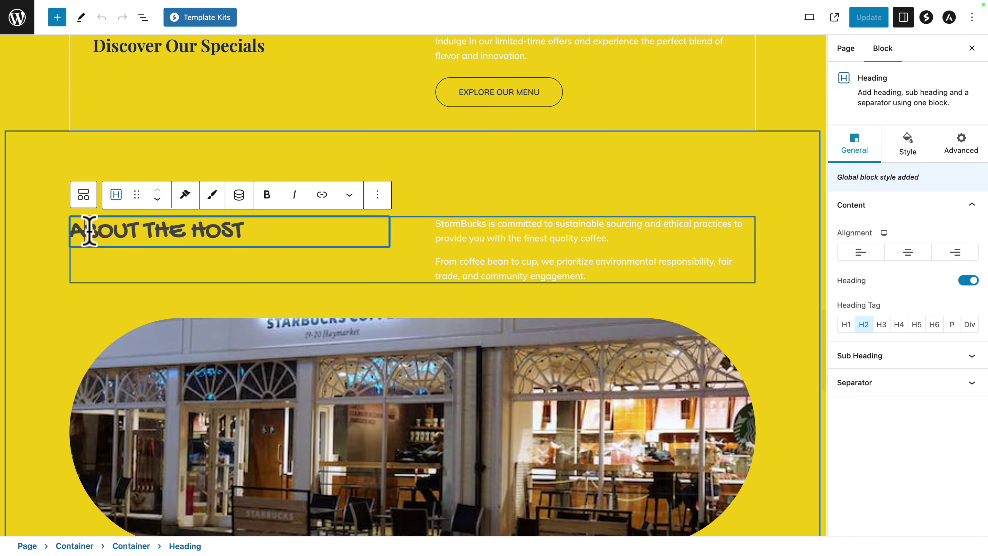
click(905, 156)
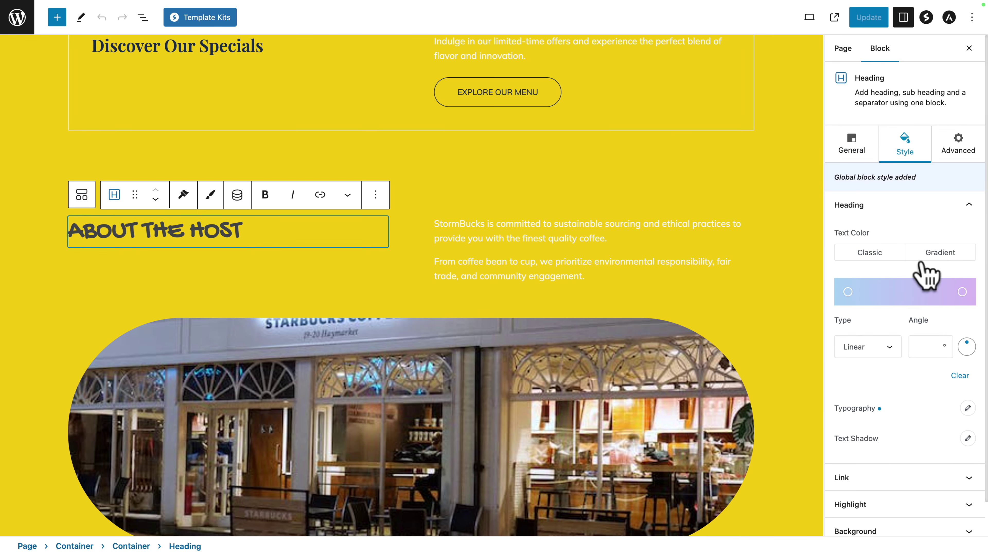
click(968, 408)
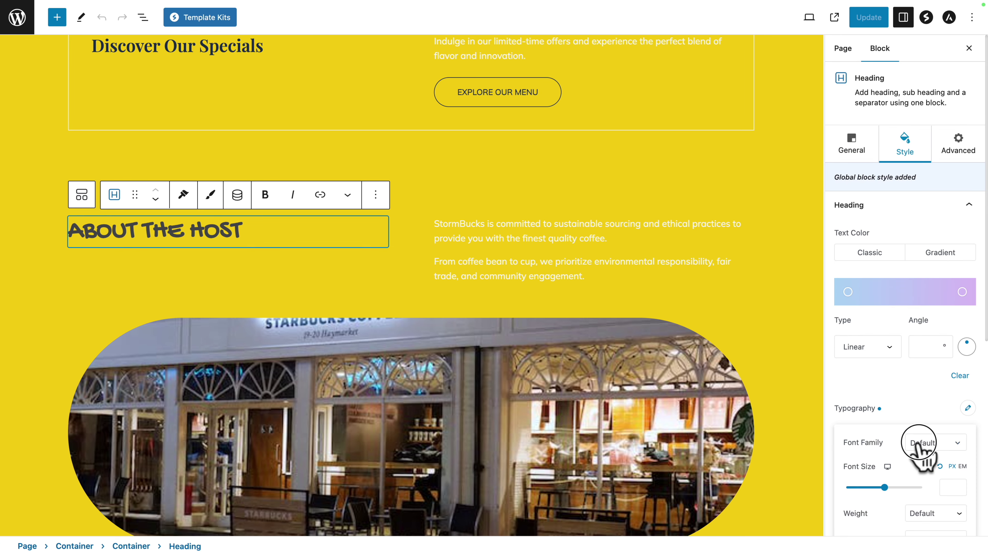
click(931, 442)
text(poppins)
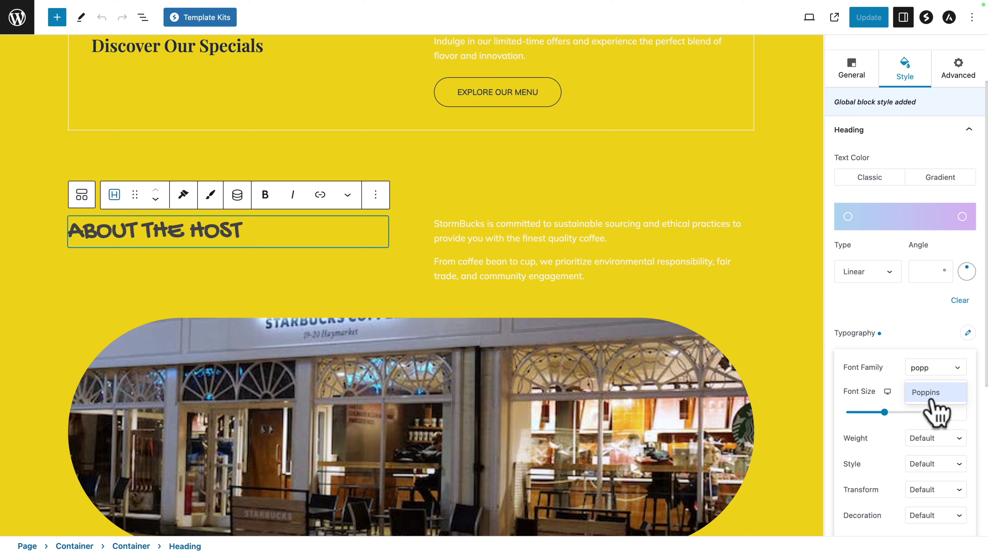
click(930, 391)
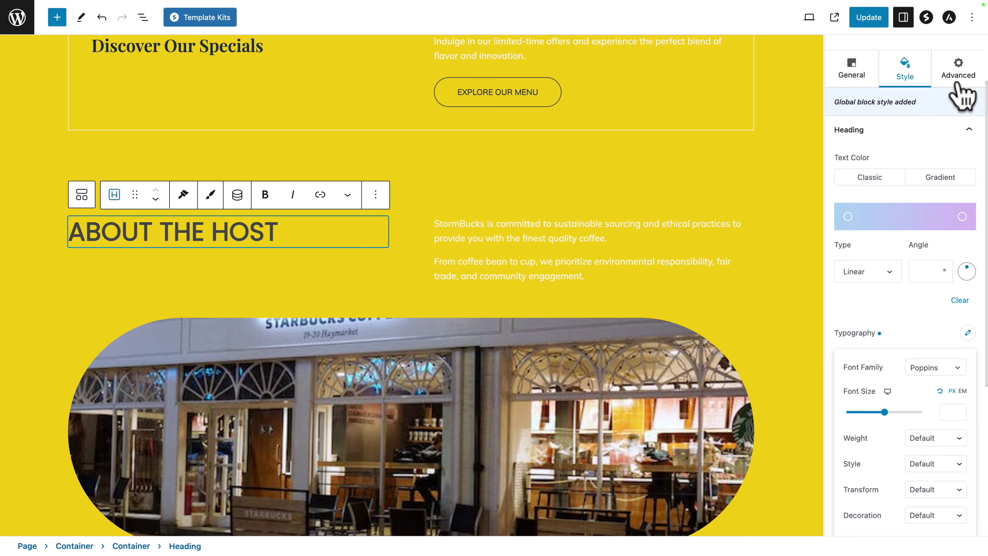
click(957, 72)
click(867, 290)
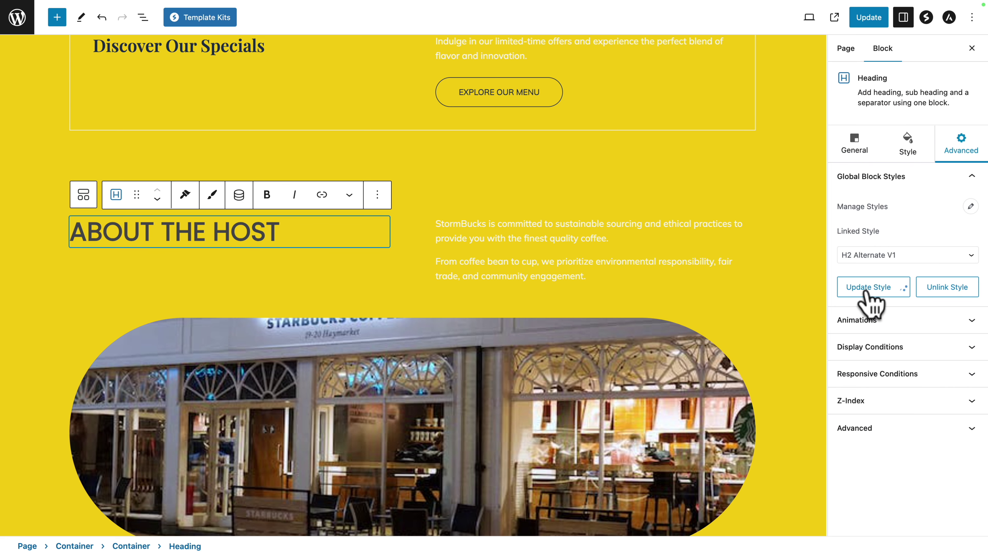
Step: Set the storefront image's border radius to 10 px on all corners, update its linked global style Image Rounded V1 and save the page
click(380, 392)
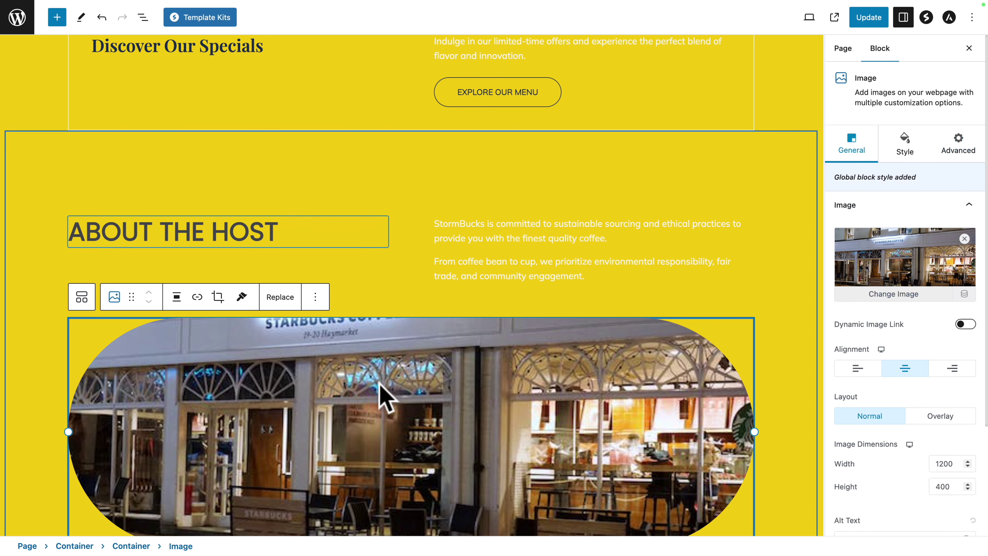
click(902, 148)
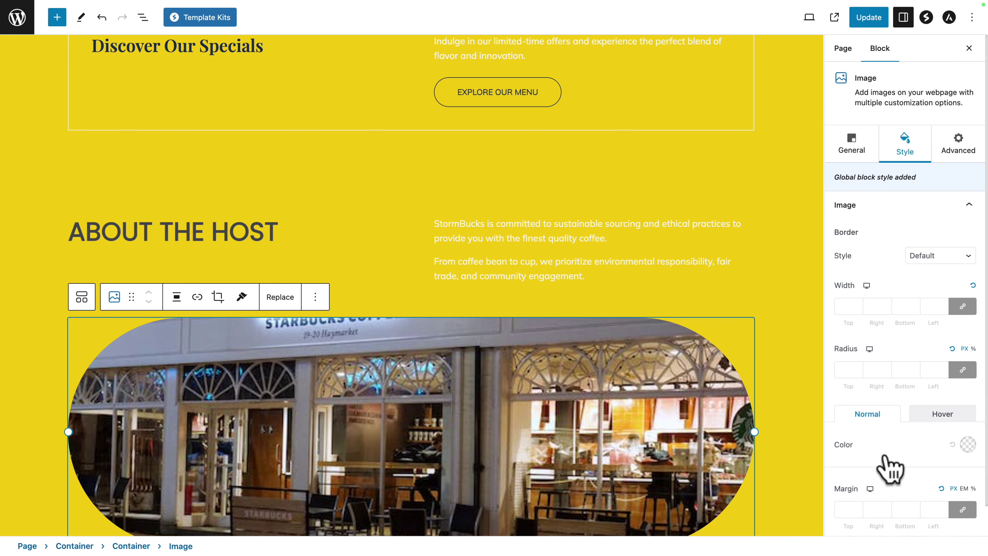
text(10)
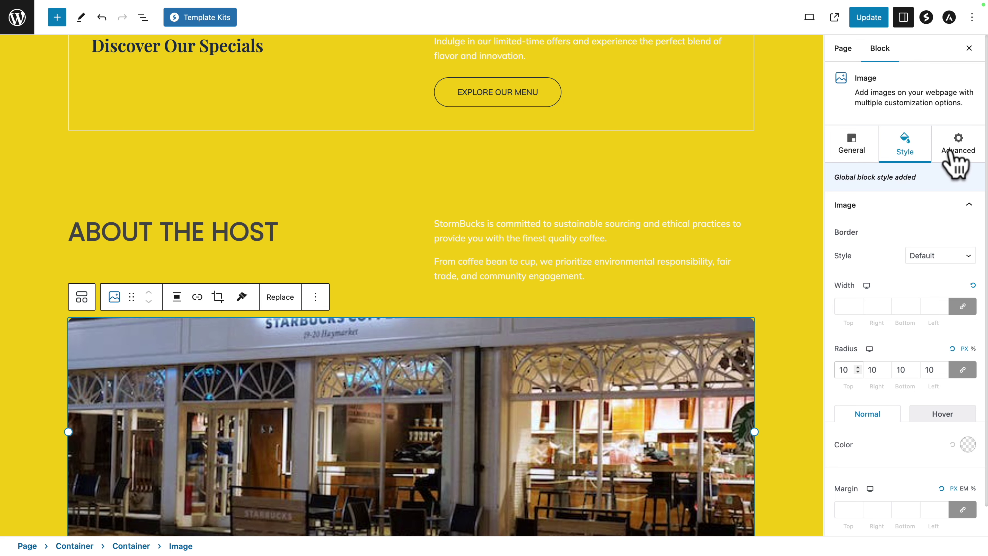
click(953, 158)
click(880, 291)
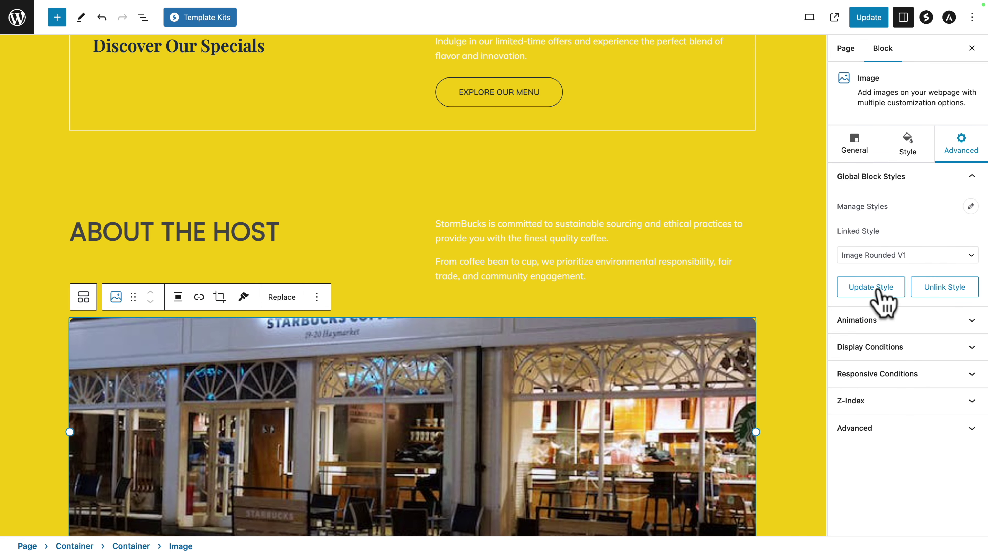
click(870, 19)
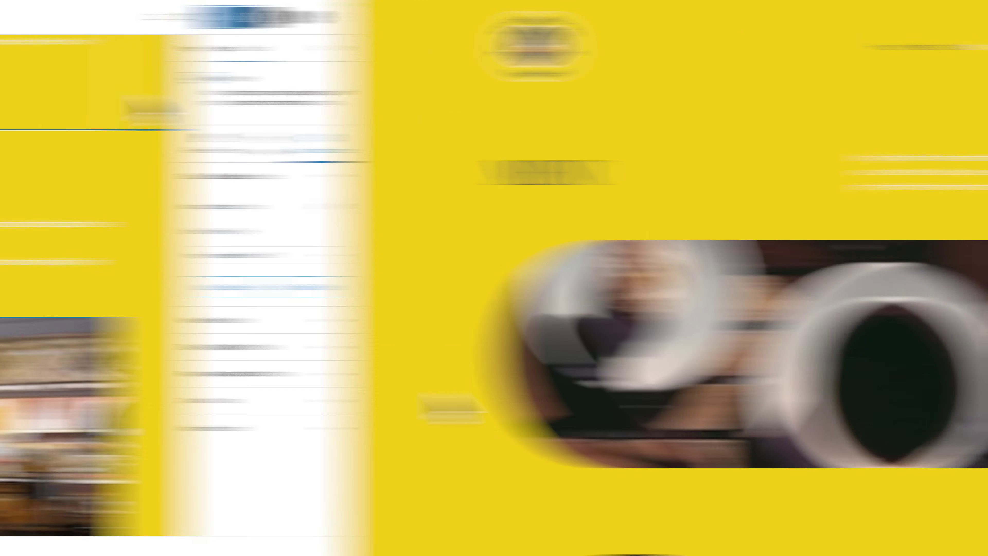
Step: Check the heading font and image corners on the live Menu page
scroll(99, 407, down, 5)
scroll(99, 406, up, 1)
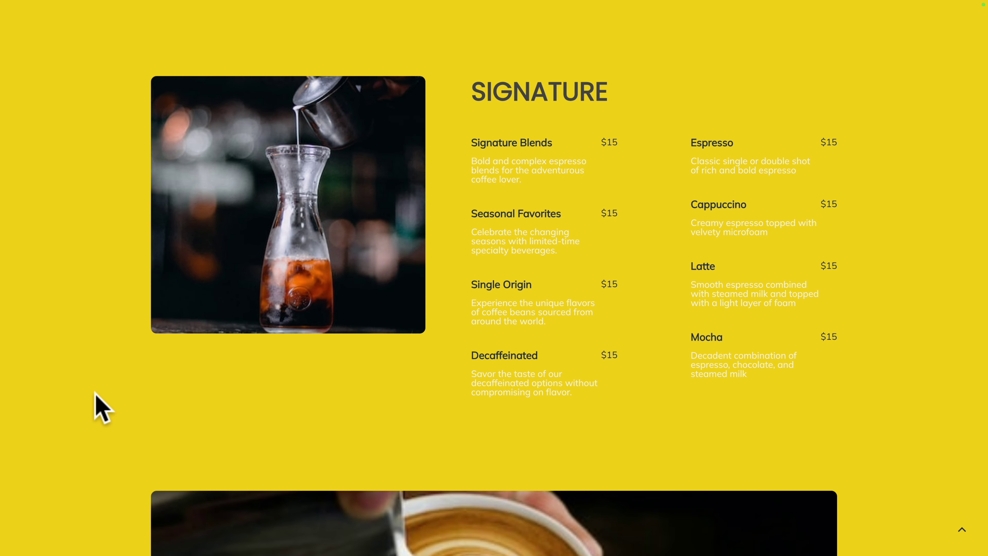
scroll(98, 406, up, 8)
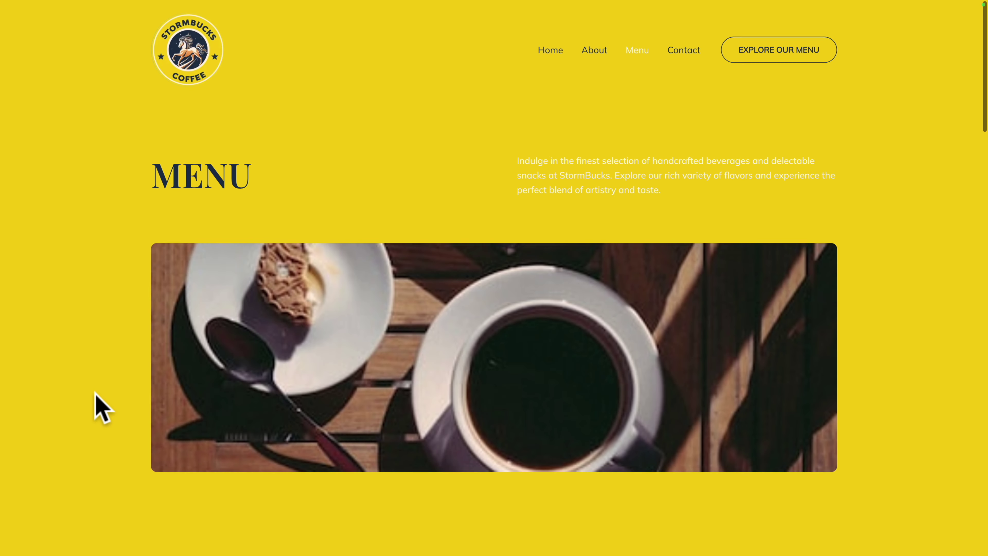